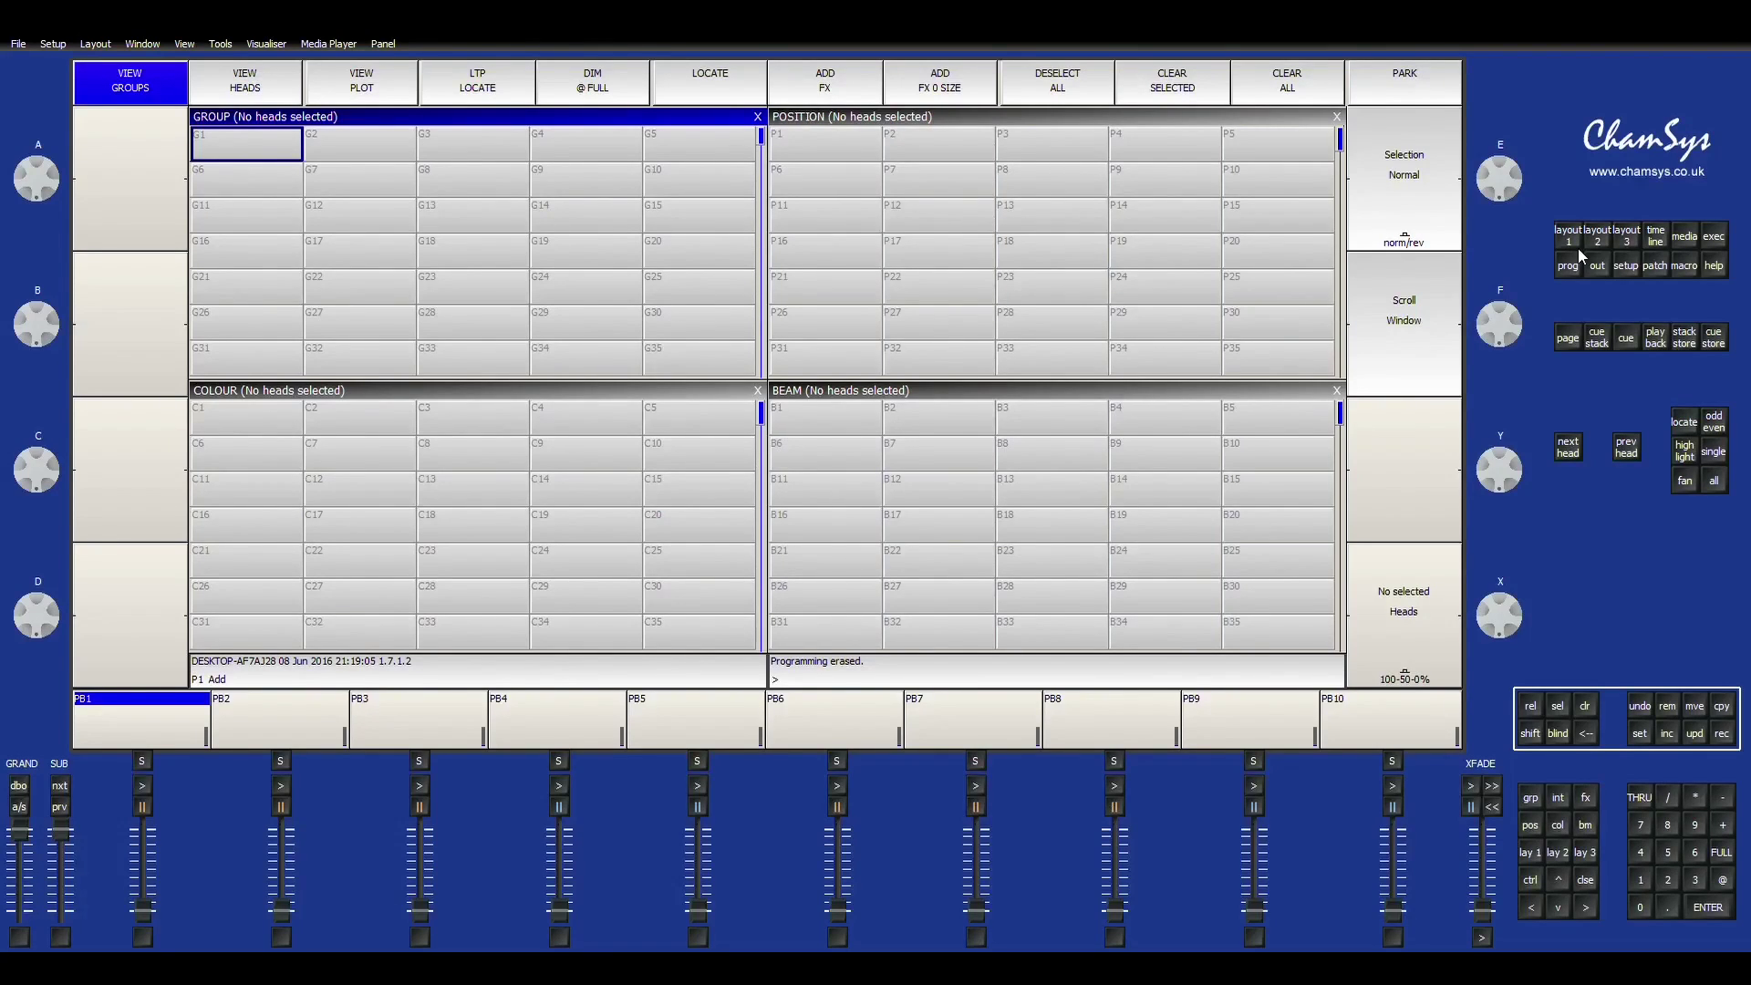
- Patch two Blizzard Flurry EXA heads
{"action": "left_click", "coordinate": [1656, 268]}
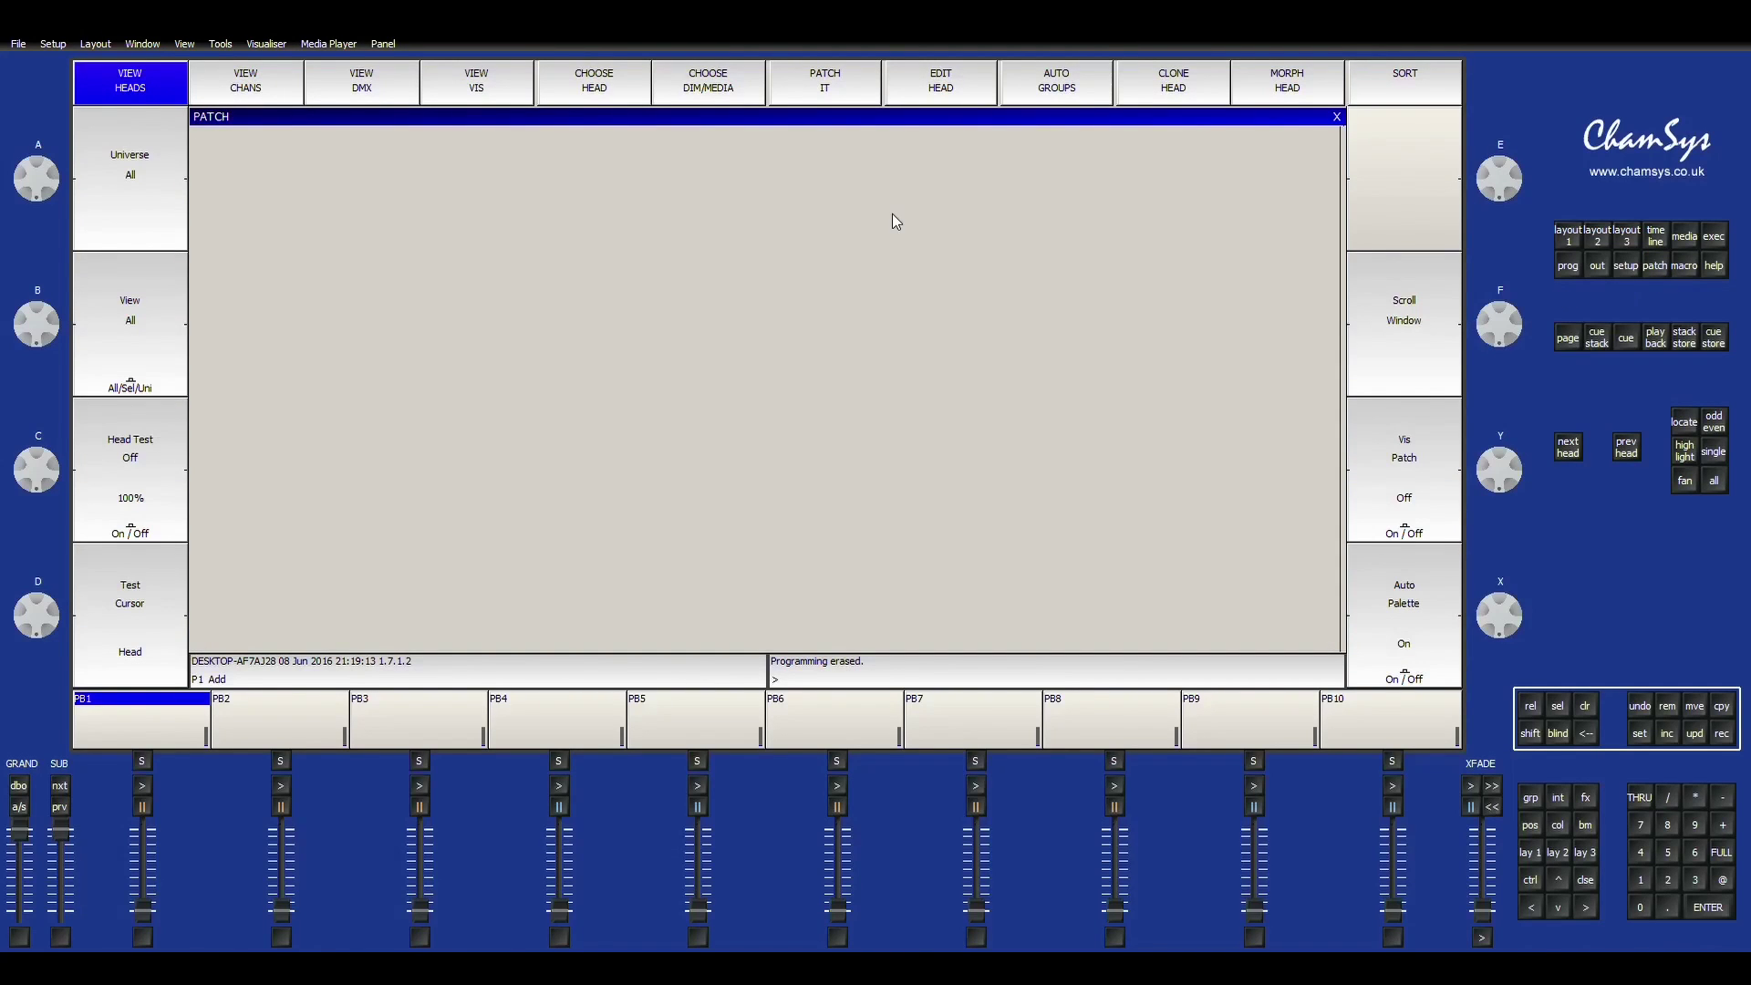
{"action": "left_click", "coordinate": [573, 91]}
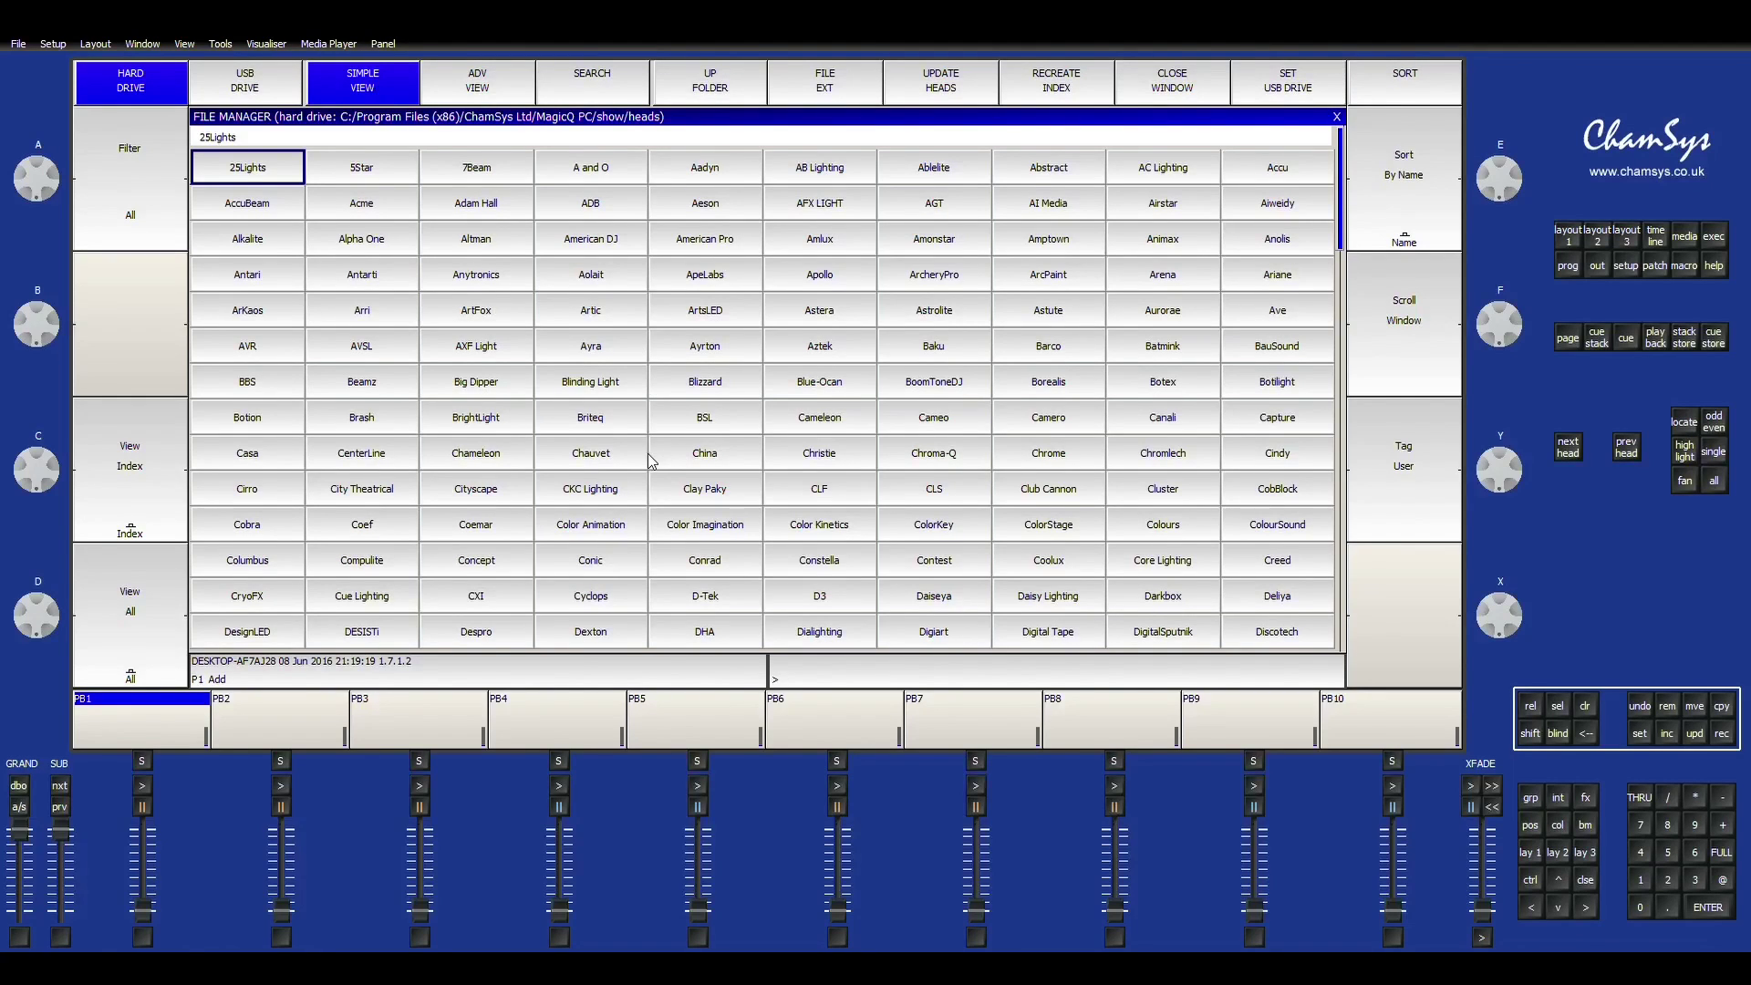
{"action": "key", "text": "Down"}
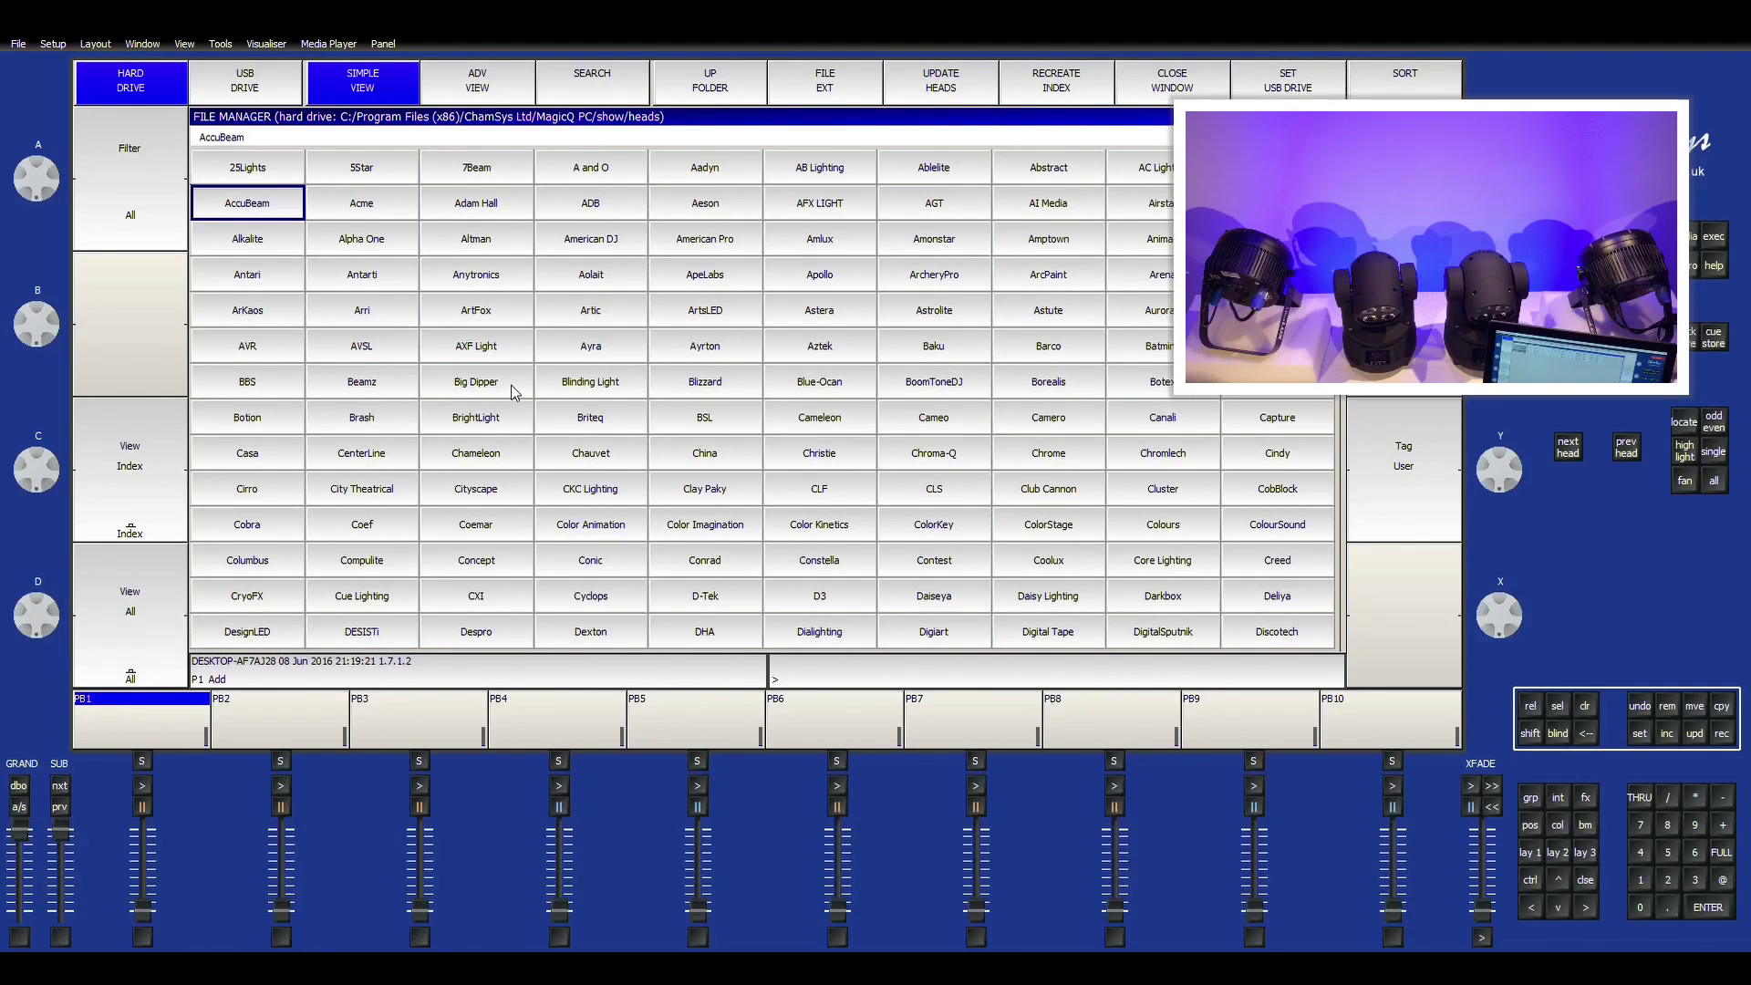
{"action": "double_click", "coordinate": [713, 386]}
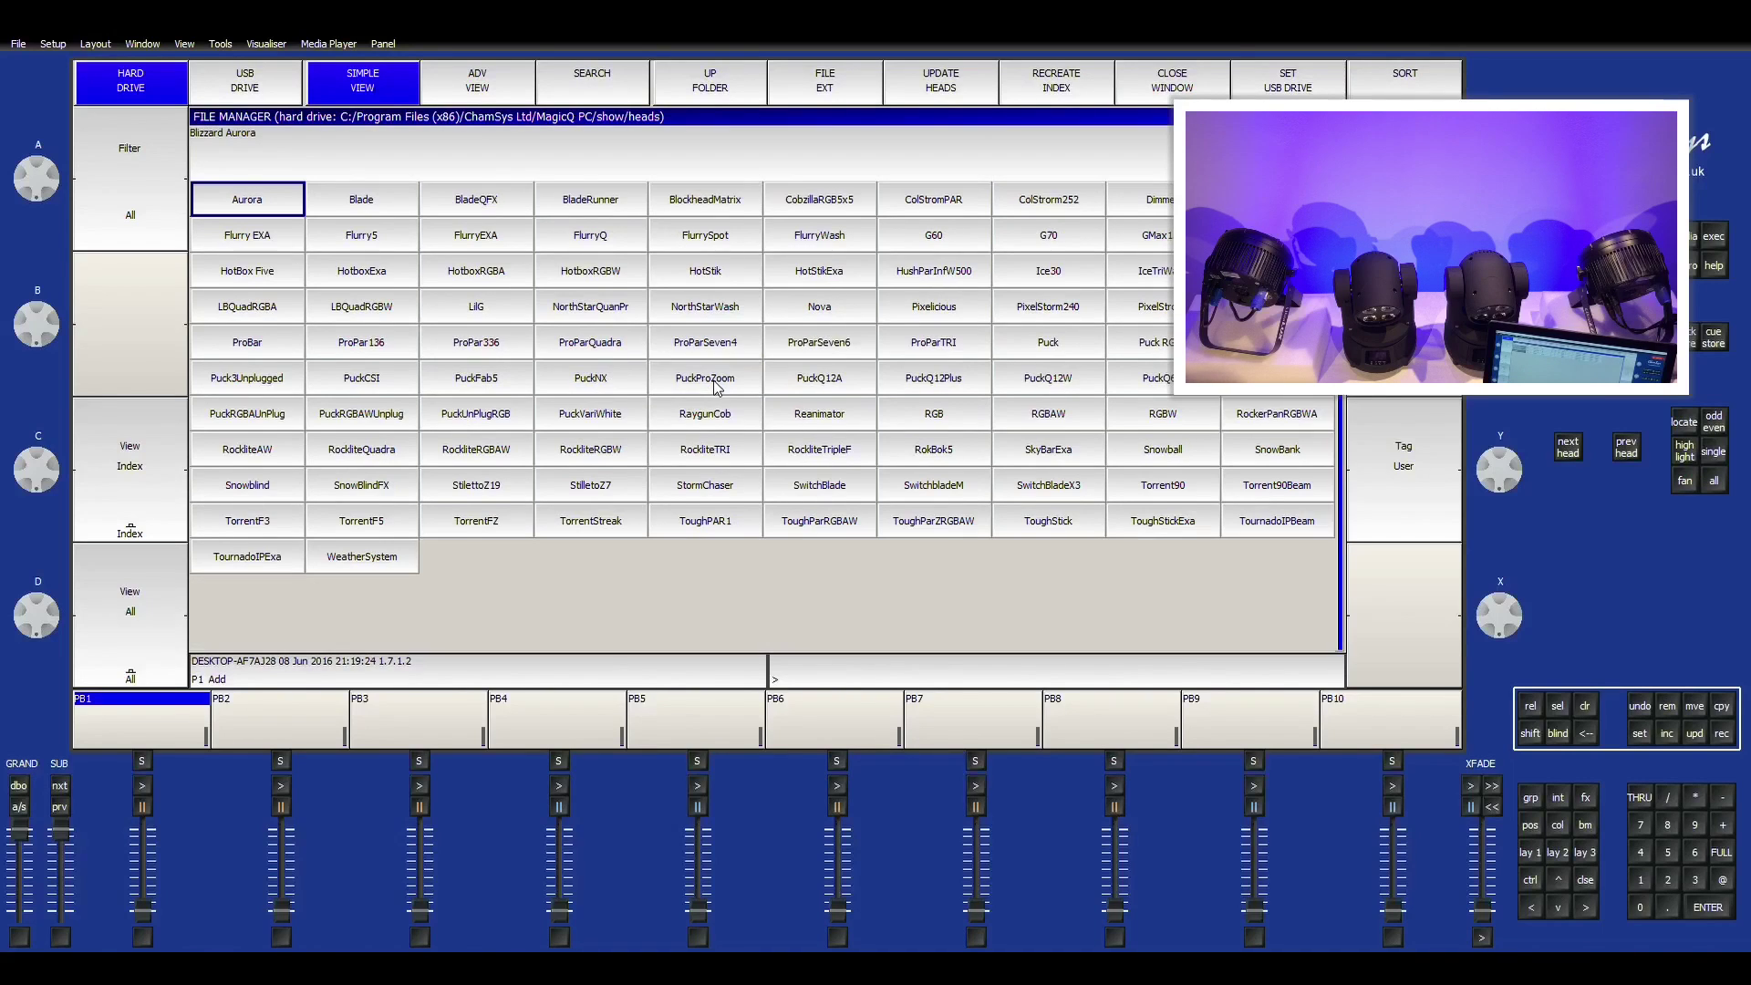
{"action": "double_click", "coordinate": [244, 237]}
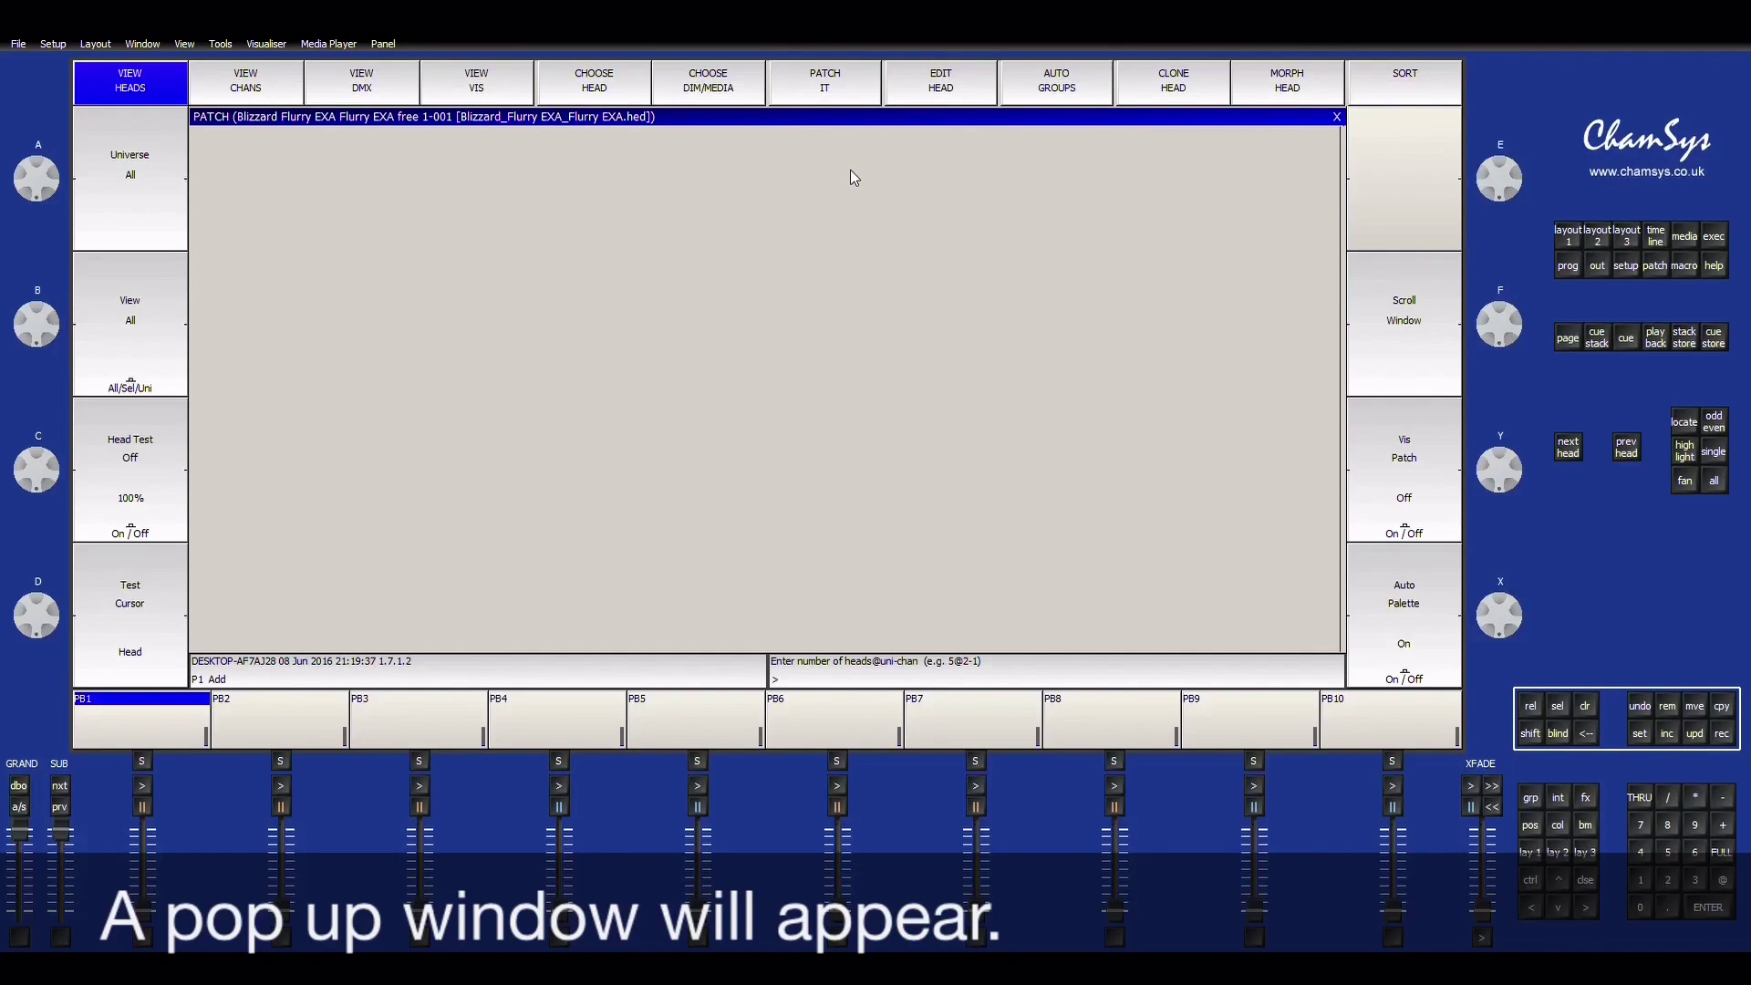
{"action": "type", "text": "2"}
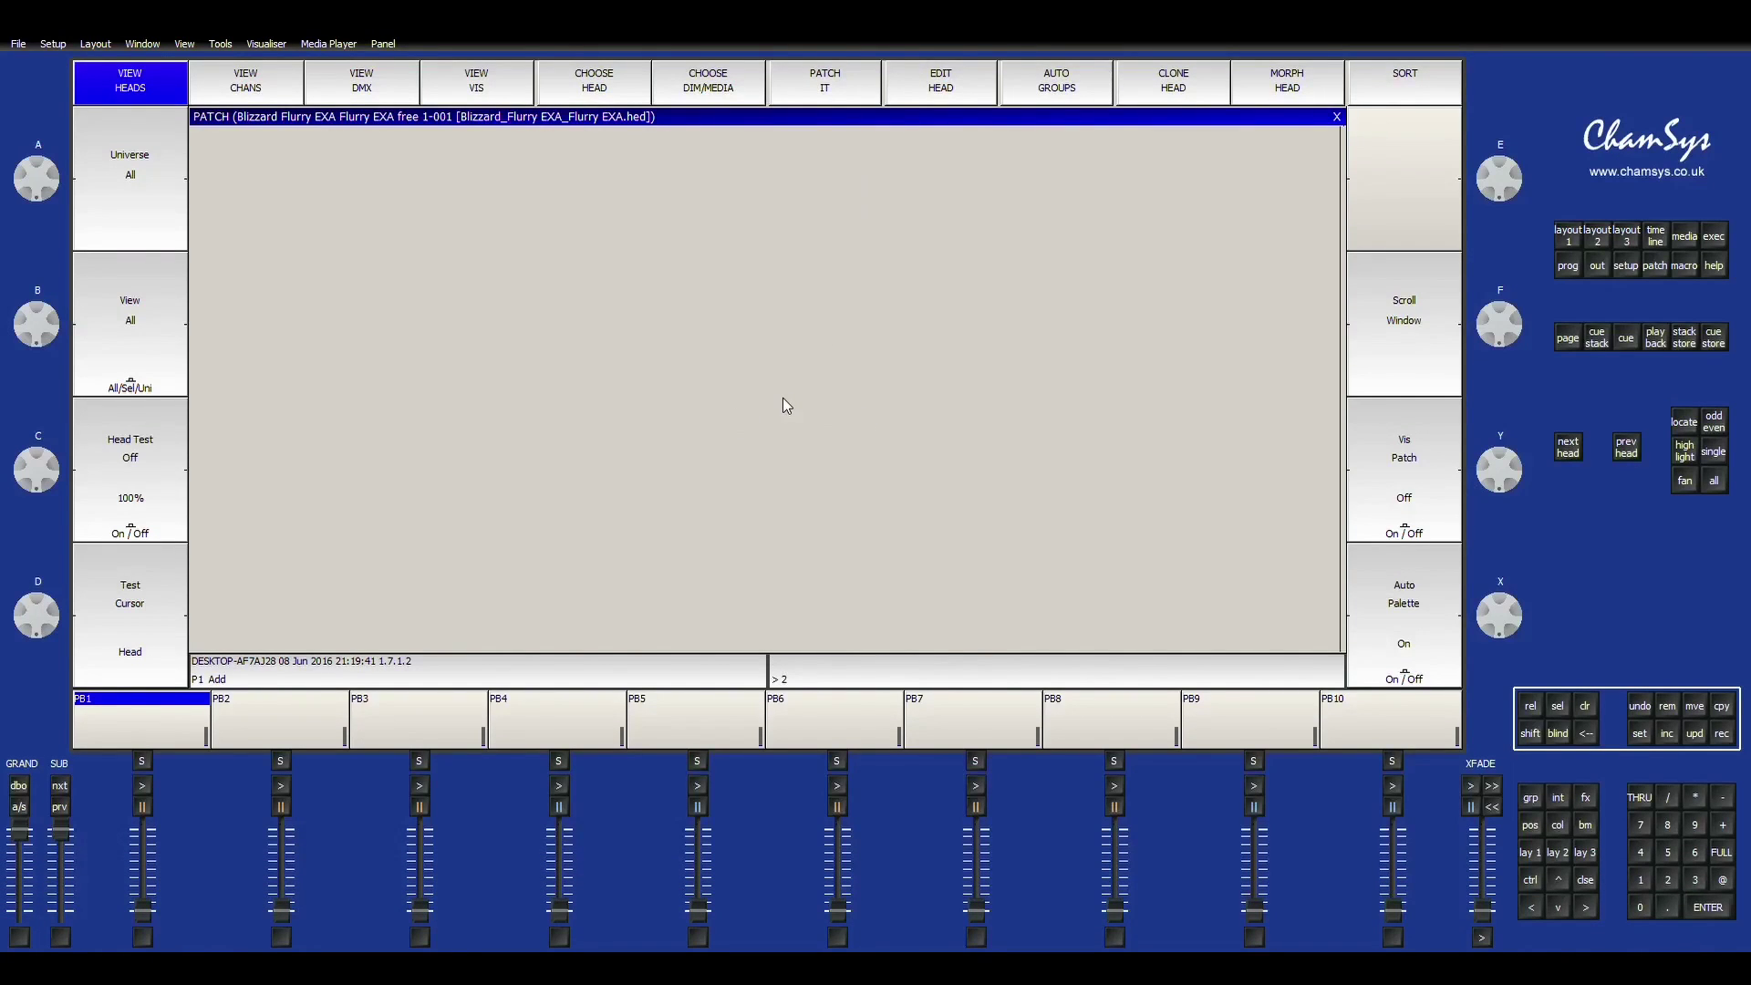
{"action": "key", "text": "Return"}
{"action": "key", "text": "Return"}
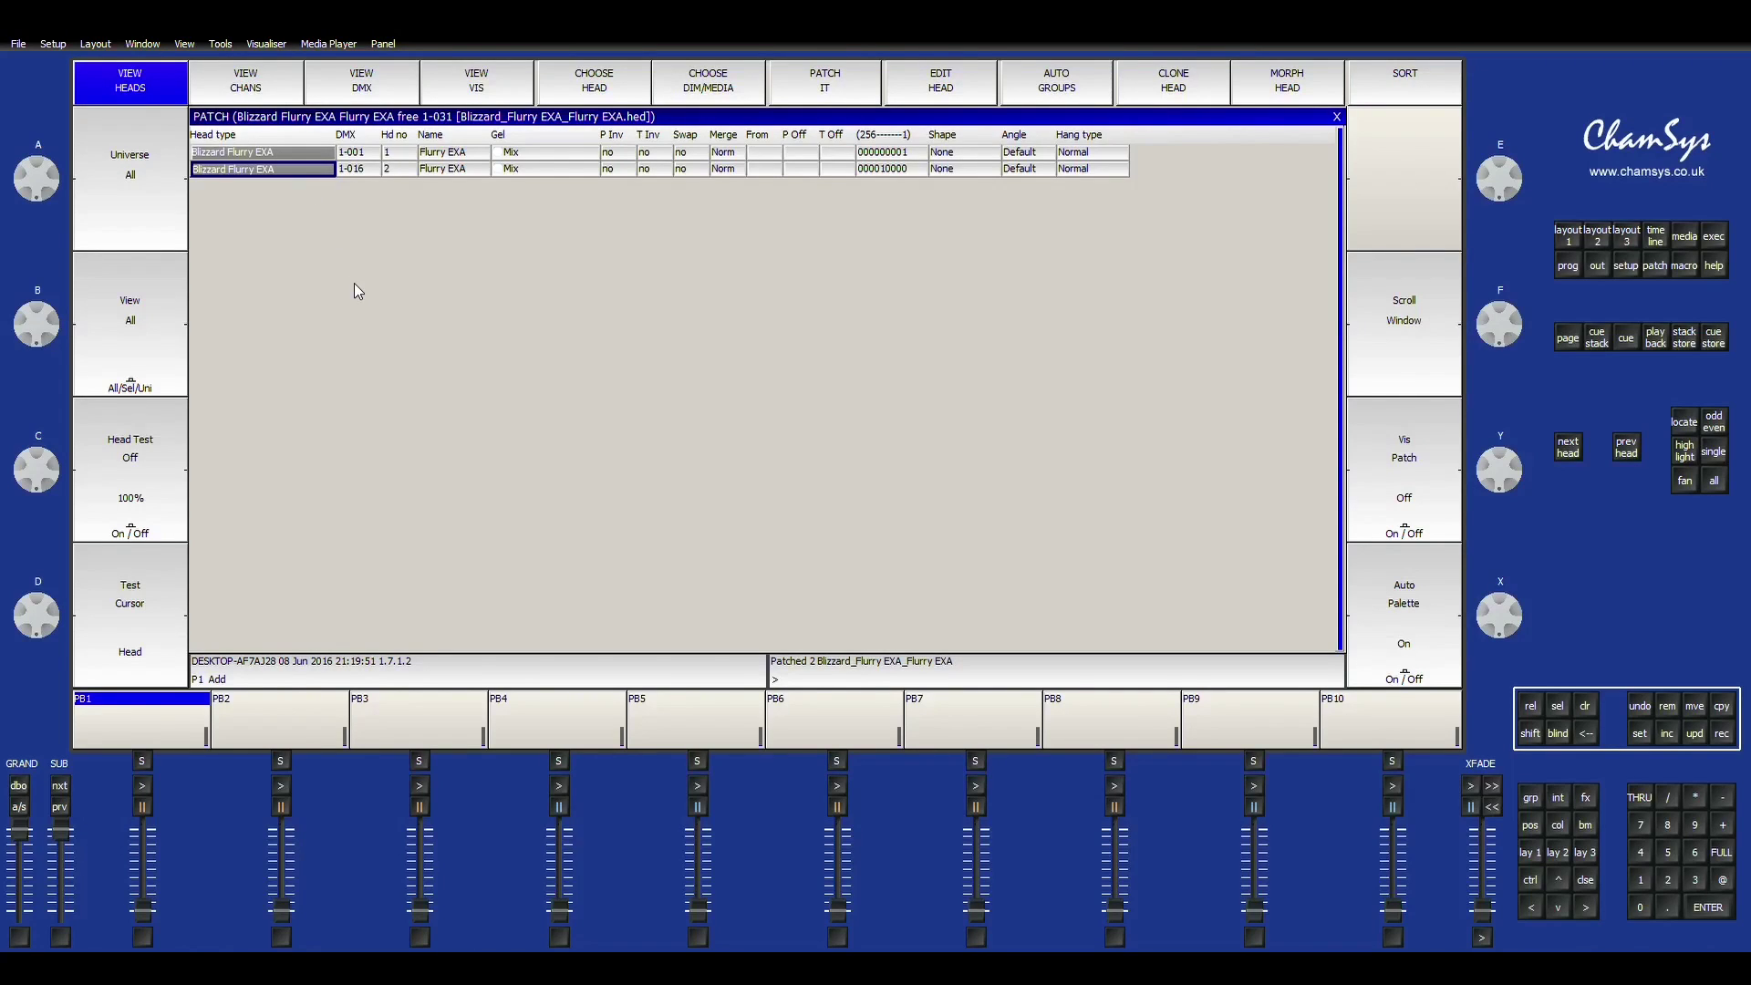
- Patch two Technilux UltraLux7C6 heads in 10ch mode
{"action": "left_click", "coordinate": [620, 106]}
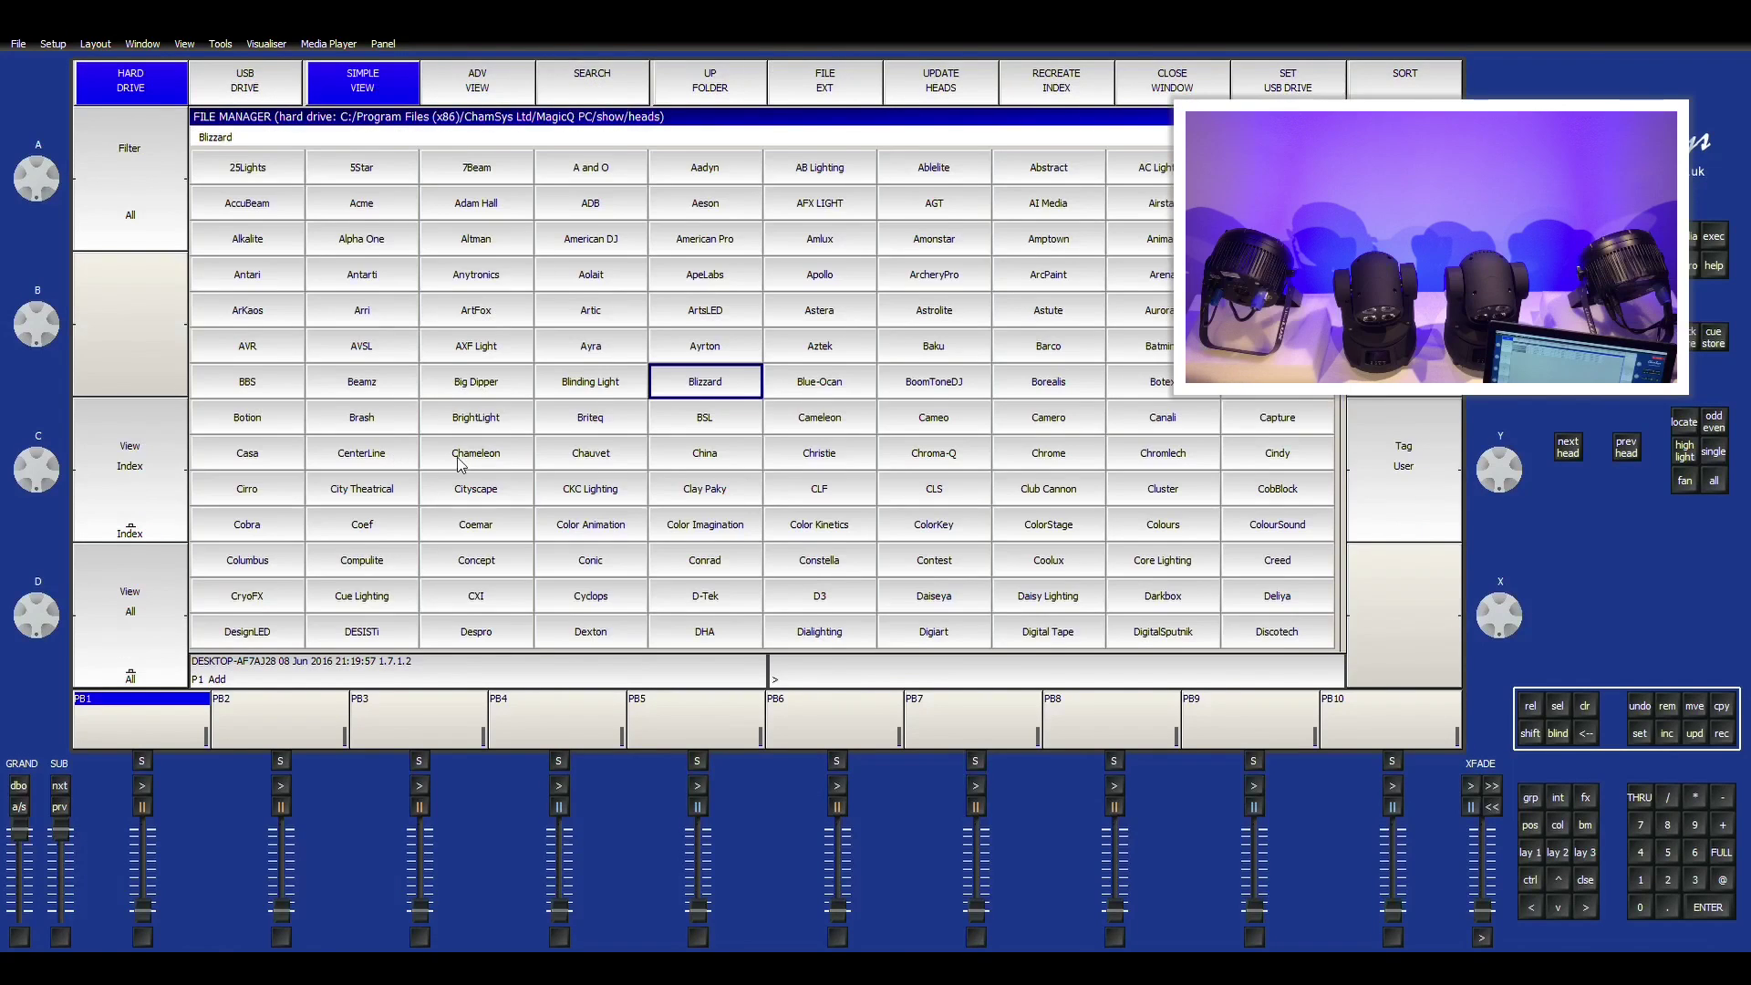
{"action": "type", "text": "grsse"}
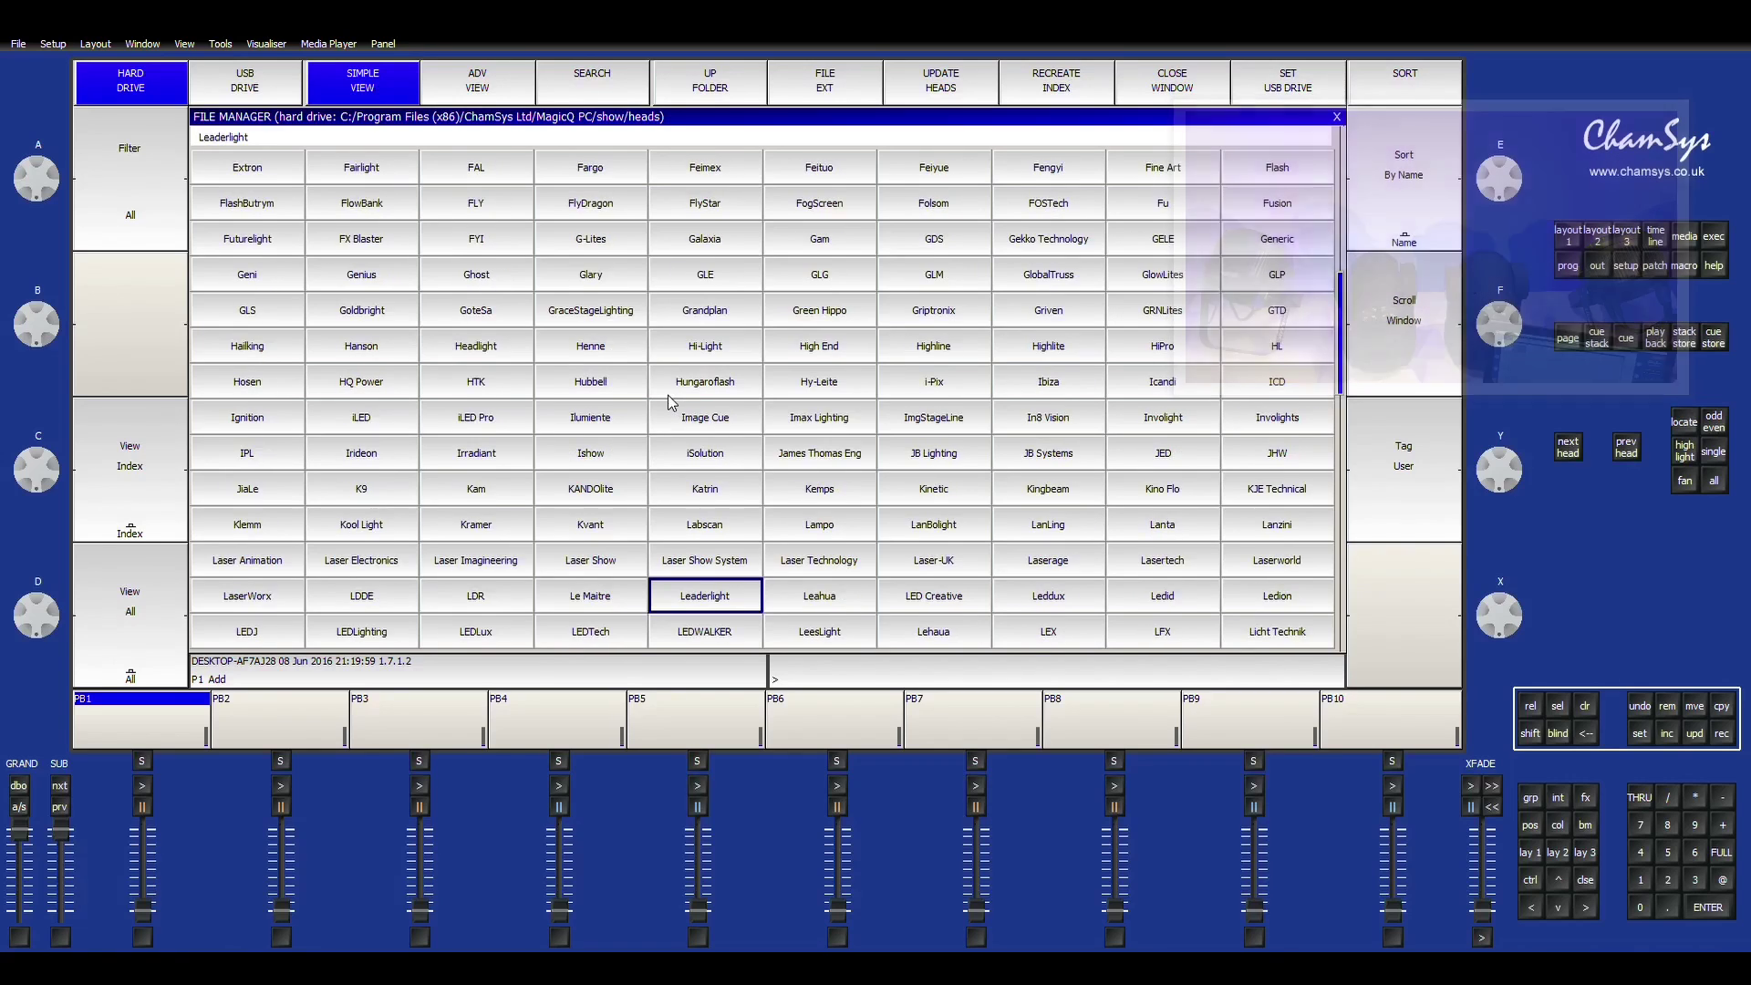
{"action": "type", "text": "vis"}
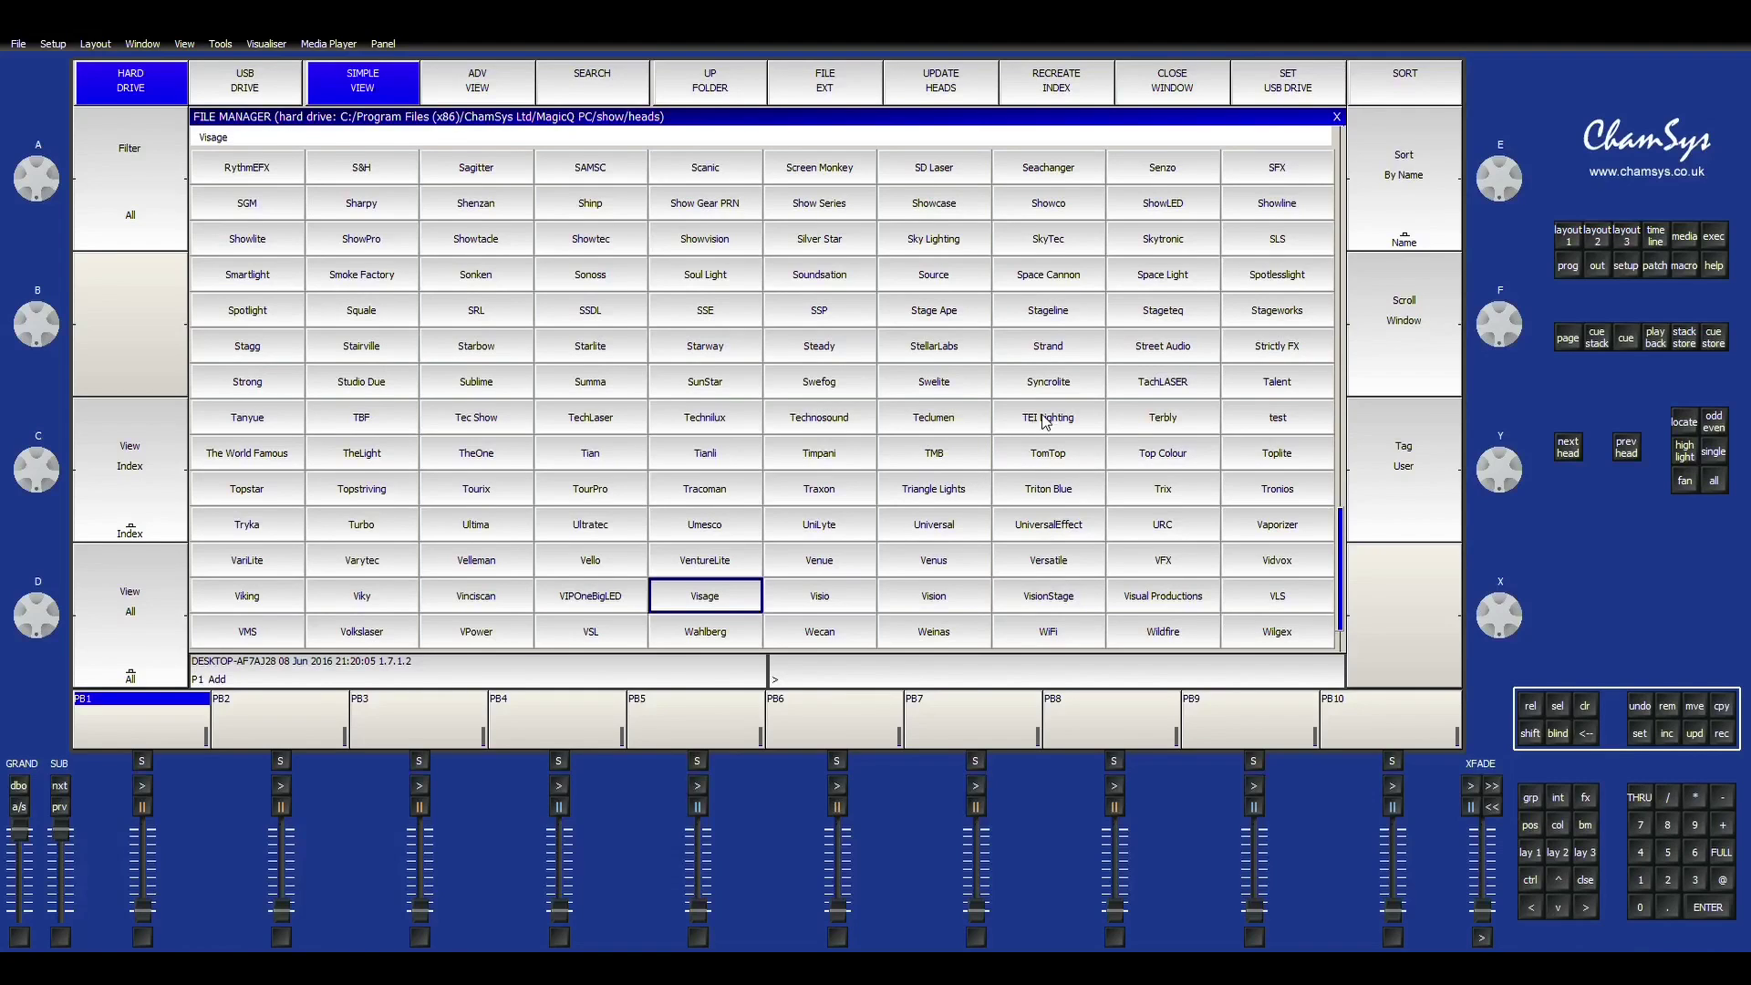
{"action": "left_click", "coordinate": [712, 420]}
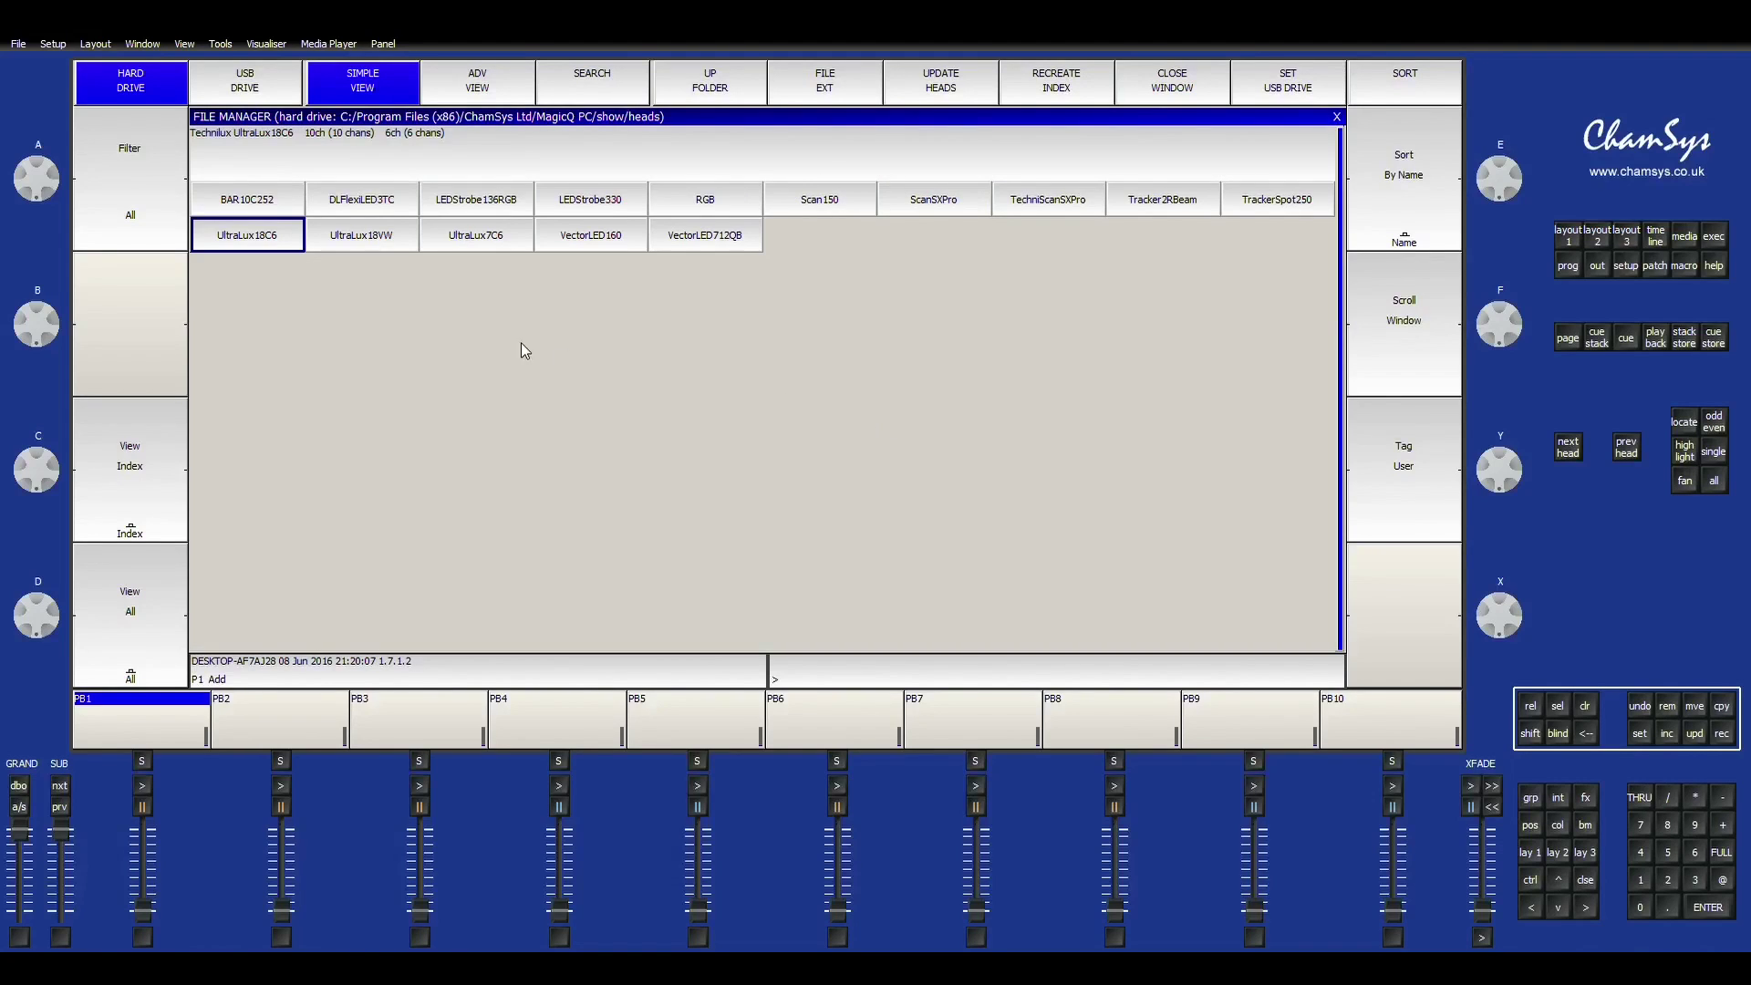
{"action": "left_click", "coordinate": [490, 242]}
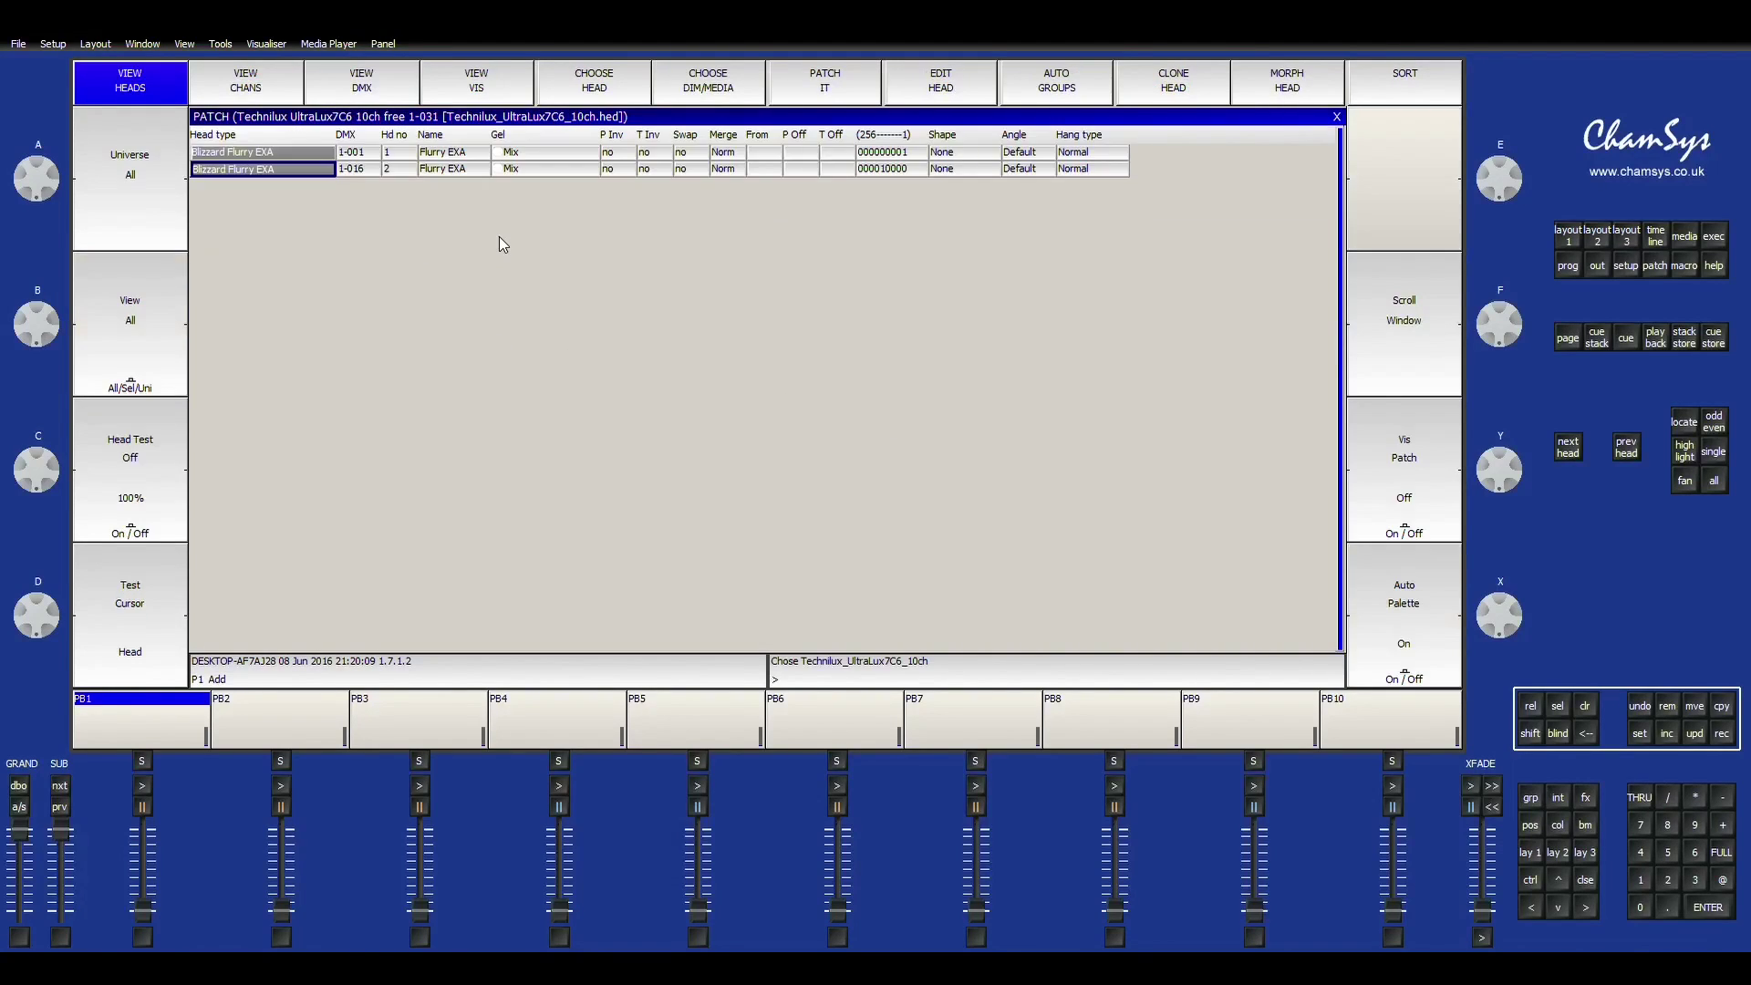
{"action": "left_click", "coordinate": [847, 89]}
{"action": "type", "text": "2"}
{"action": "key", "text": "Return"}
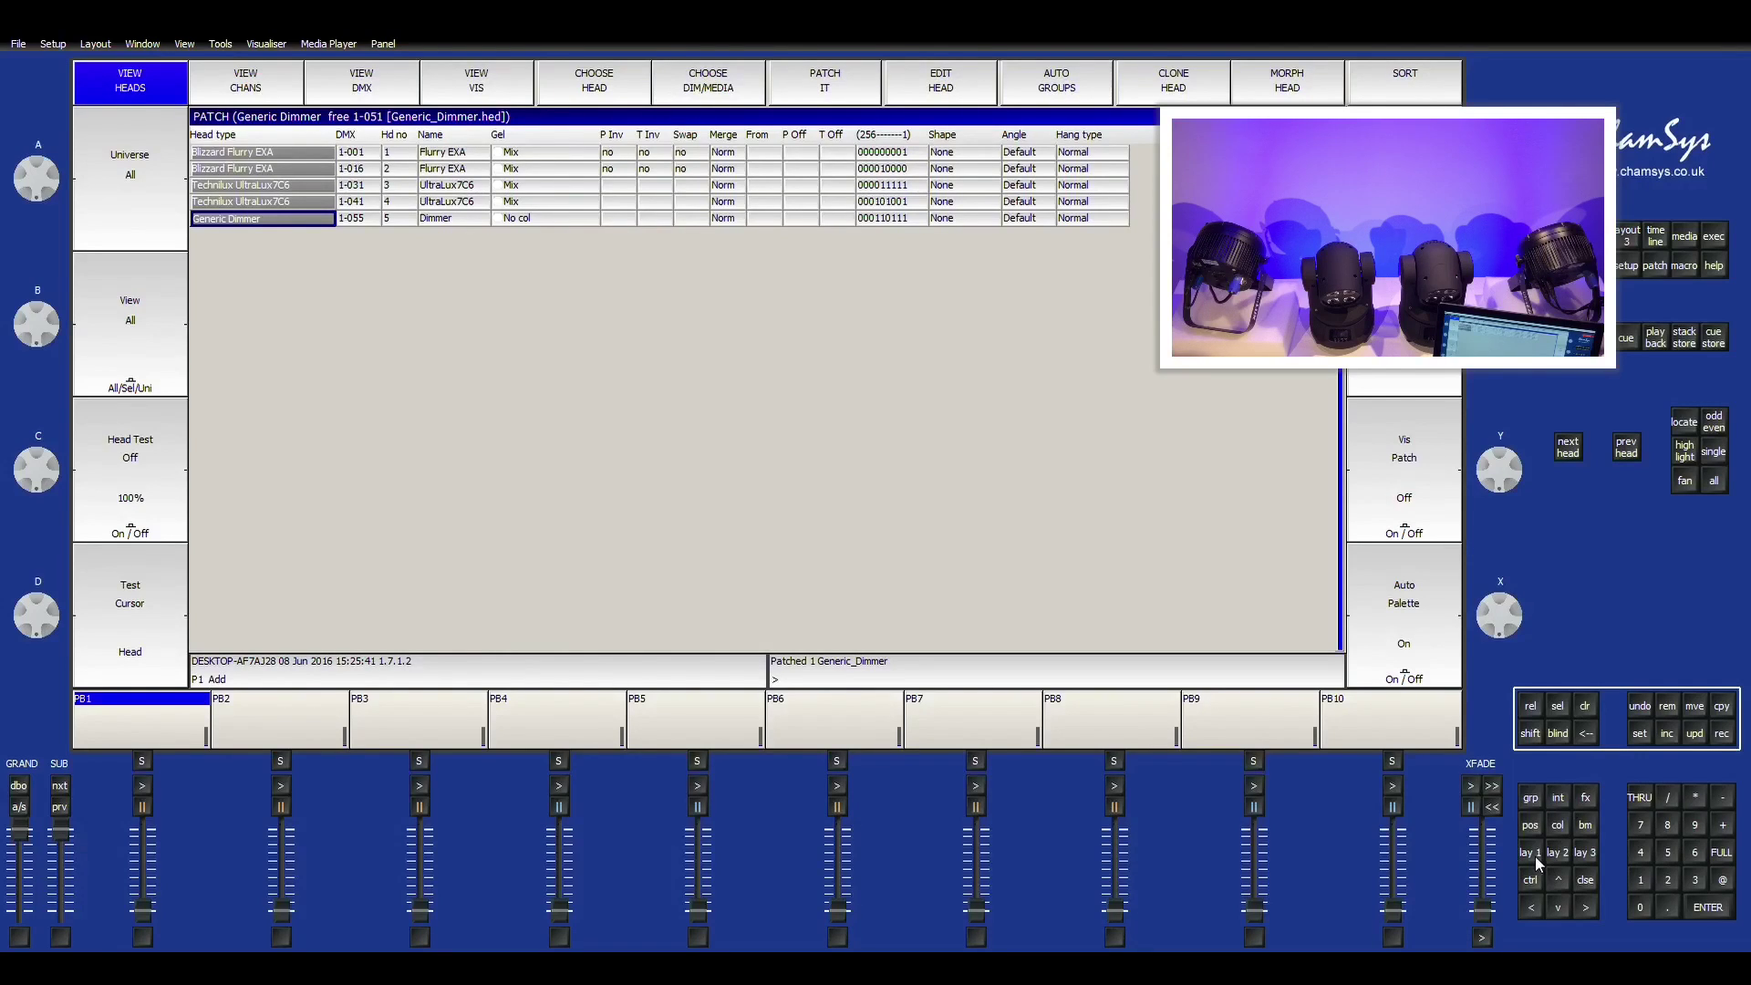
- Return to the programming layout and compare the patched fixtures as groups and as individual heads
{"action": "left_click", "coordinate": [1535, 856]}
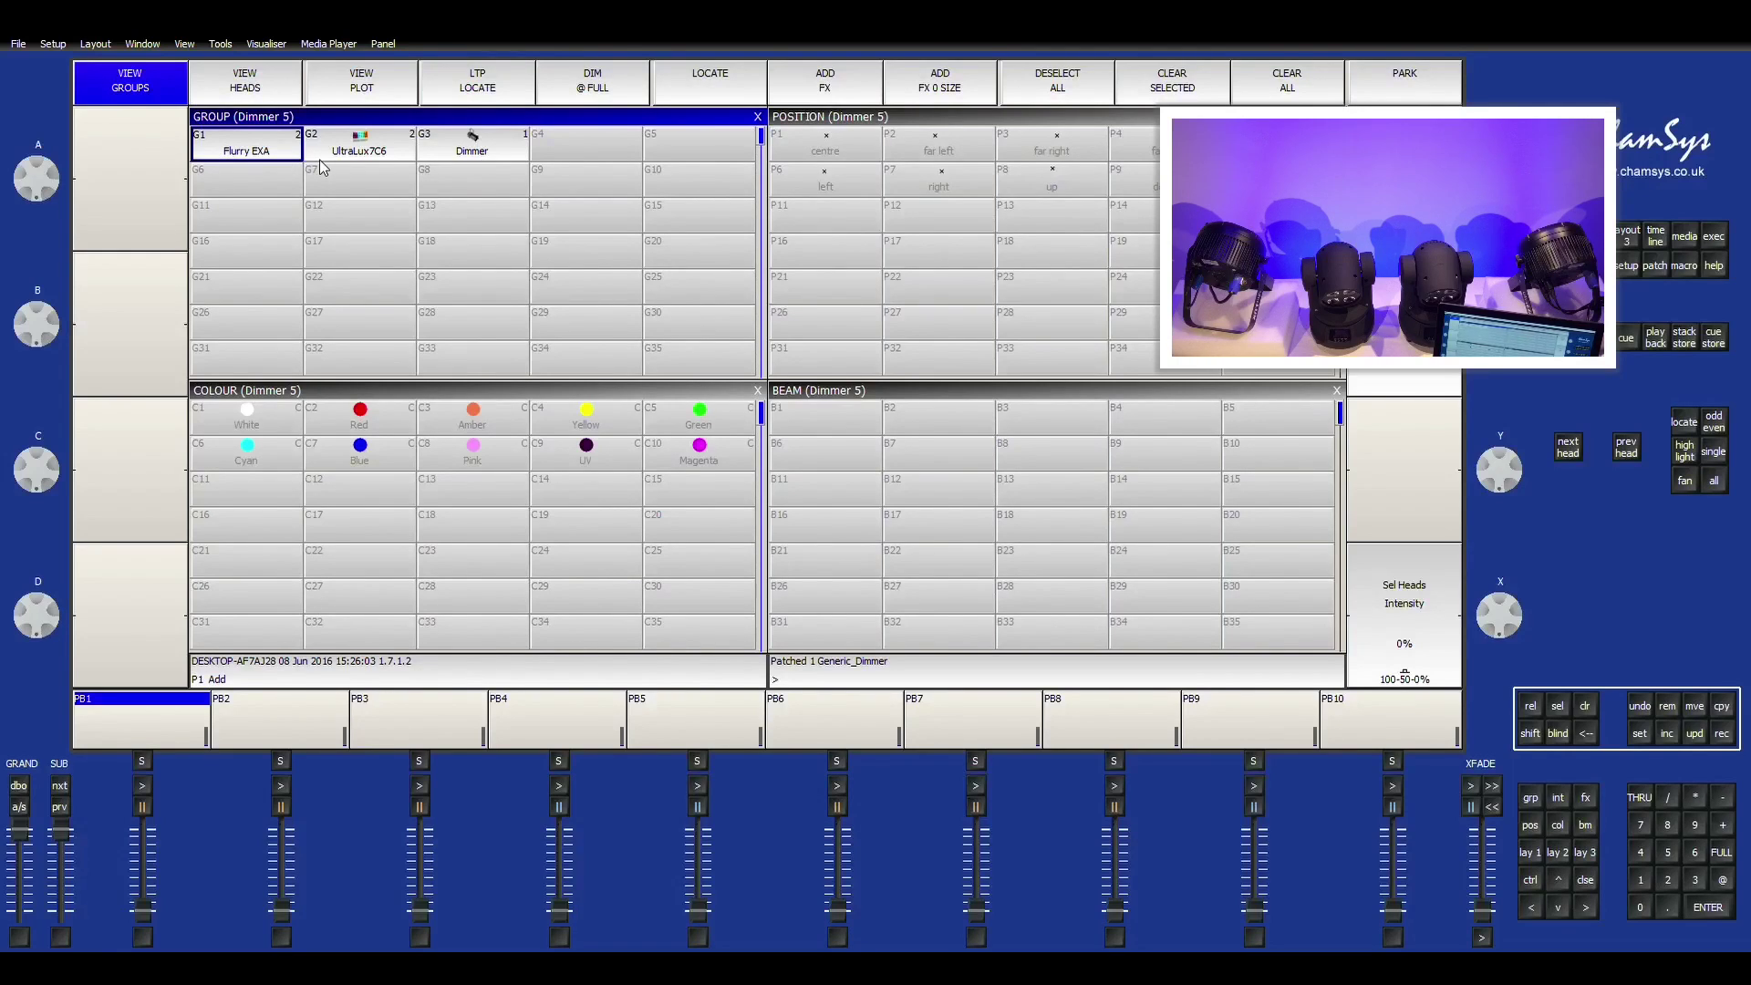
{"action": "left_click", "coordinate": [245, 88]}
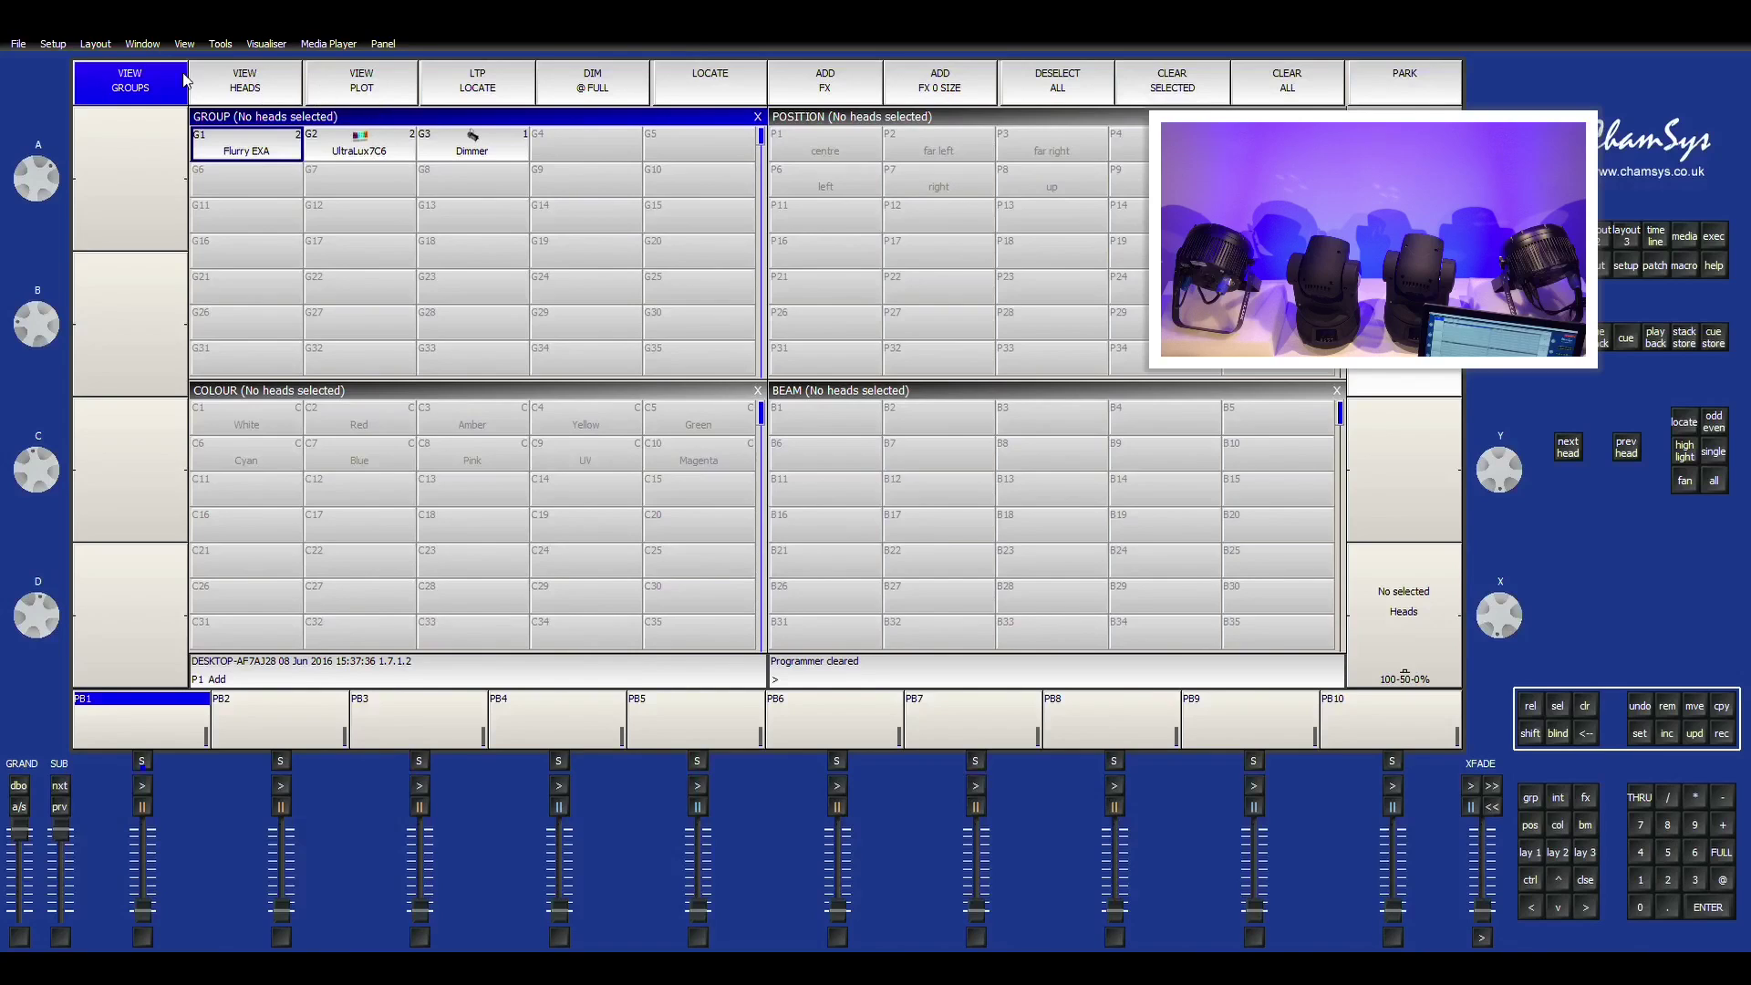
{"action": "left_click", "coordinate": [217, 91]}
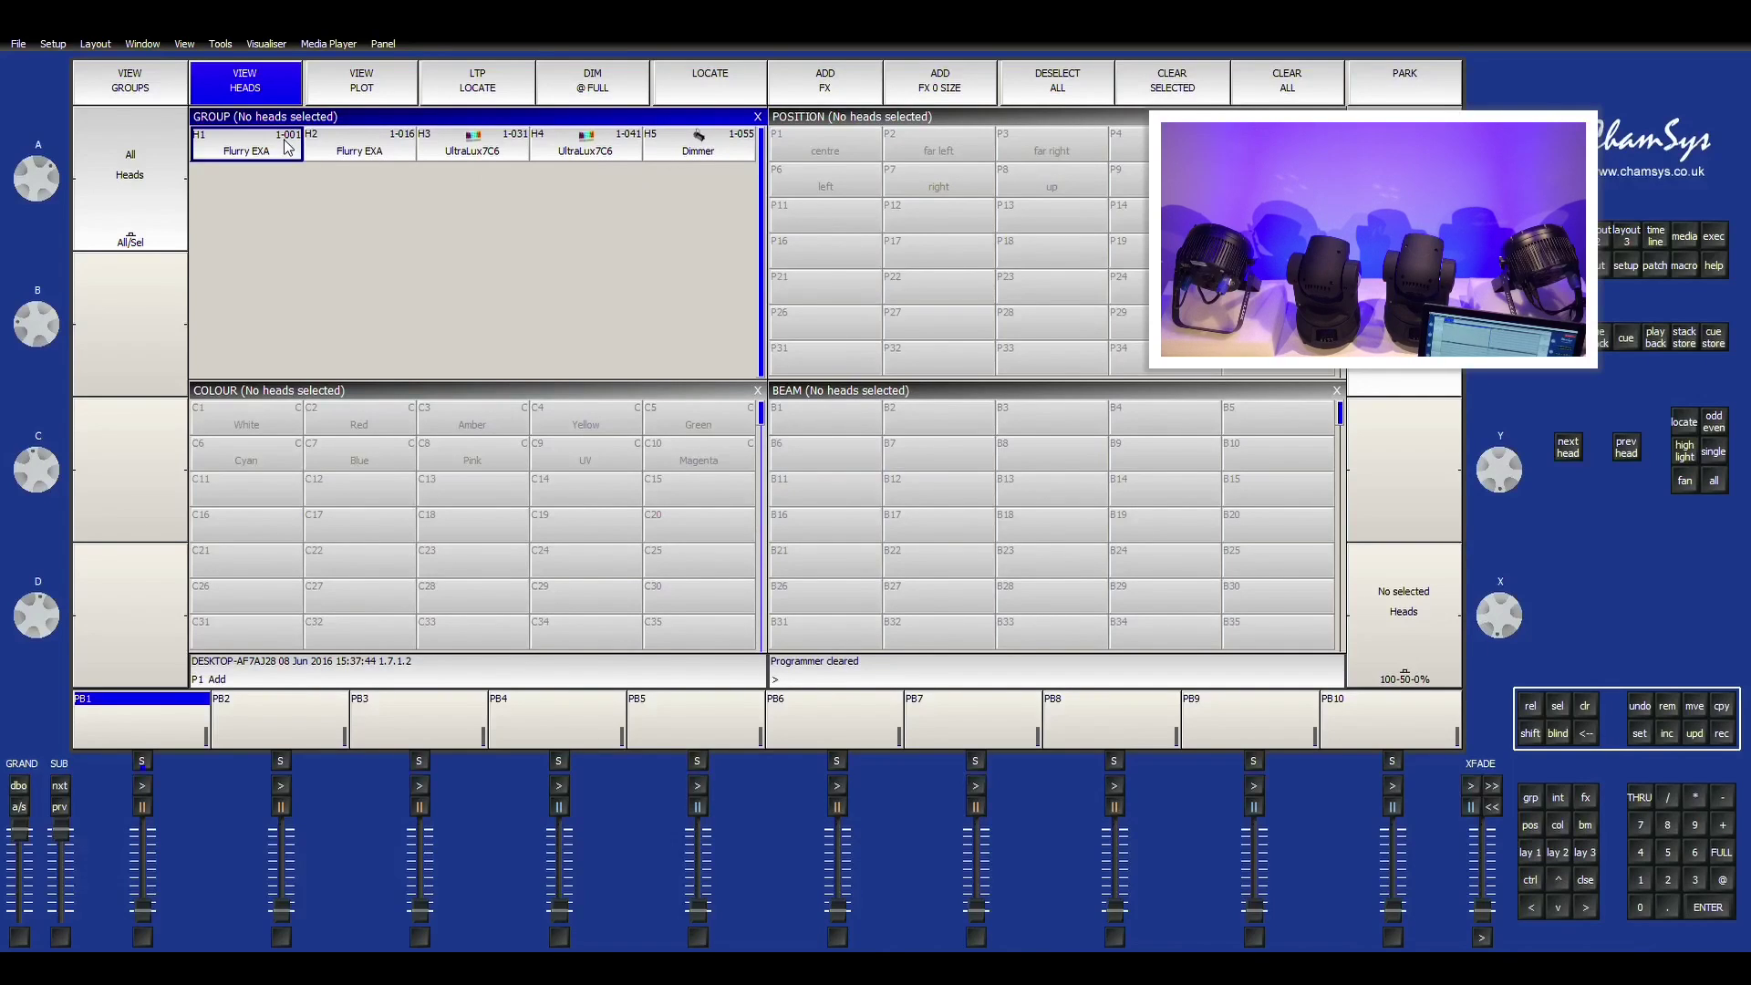
{"action": "left_click", "coordinate": [152, 95]}
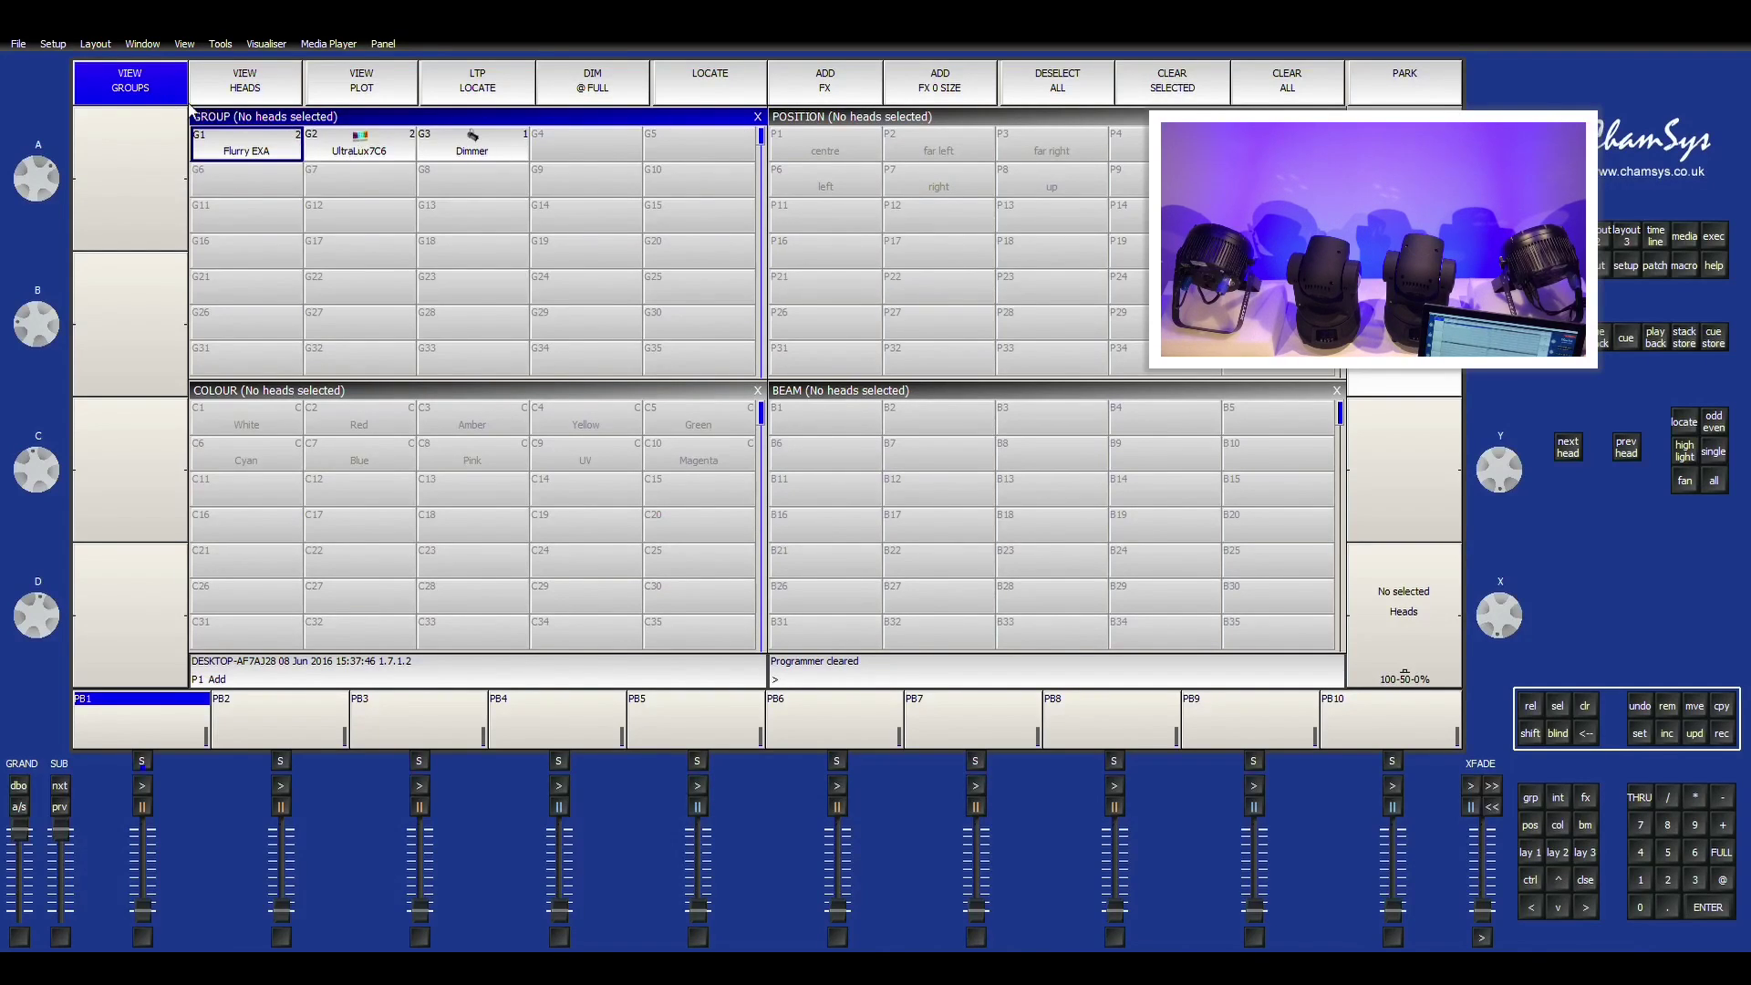
{"action": "left_click", "coordinate": [266, 99]}
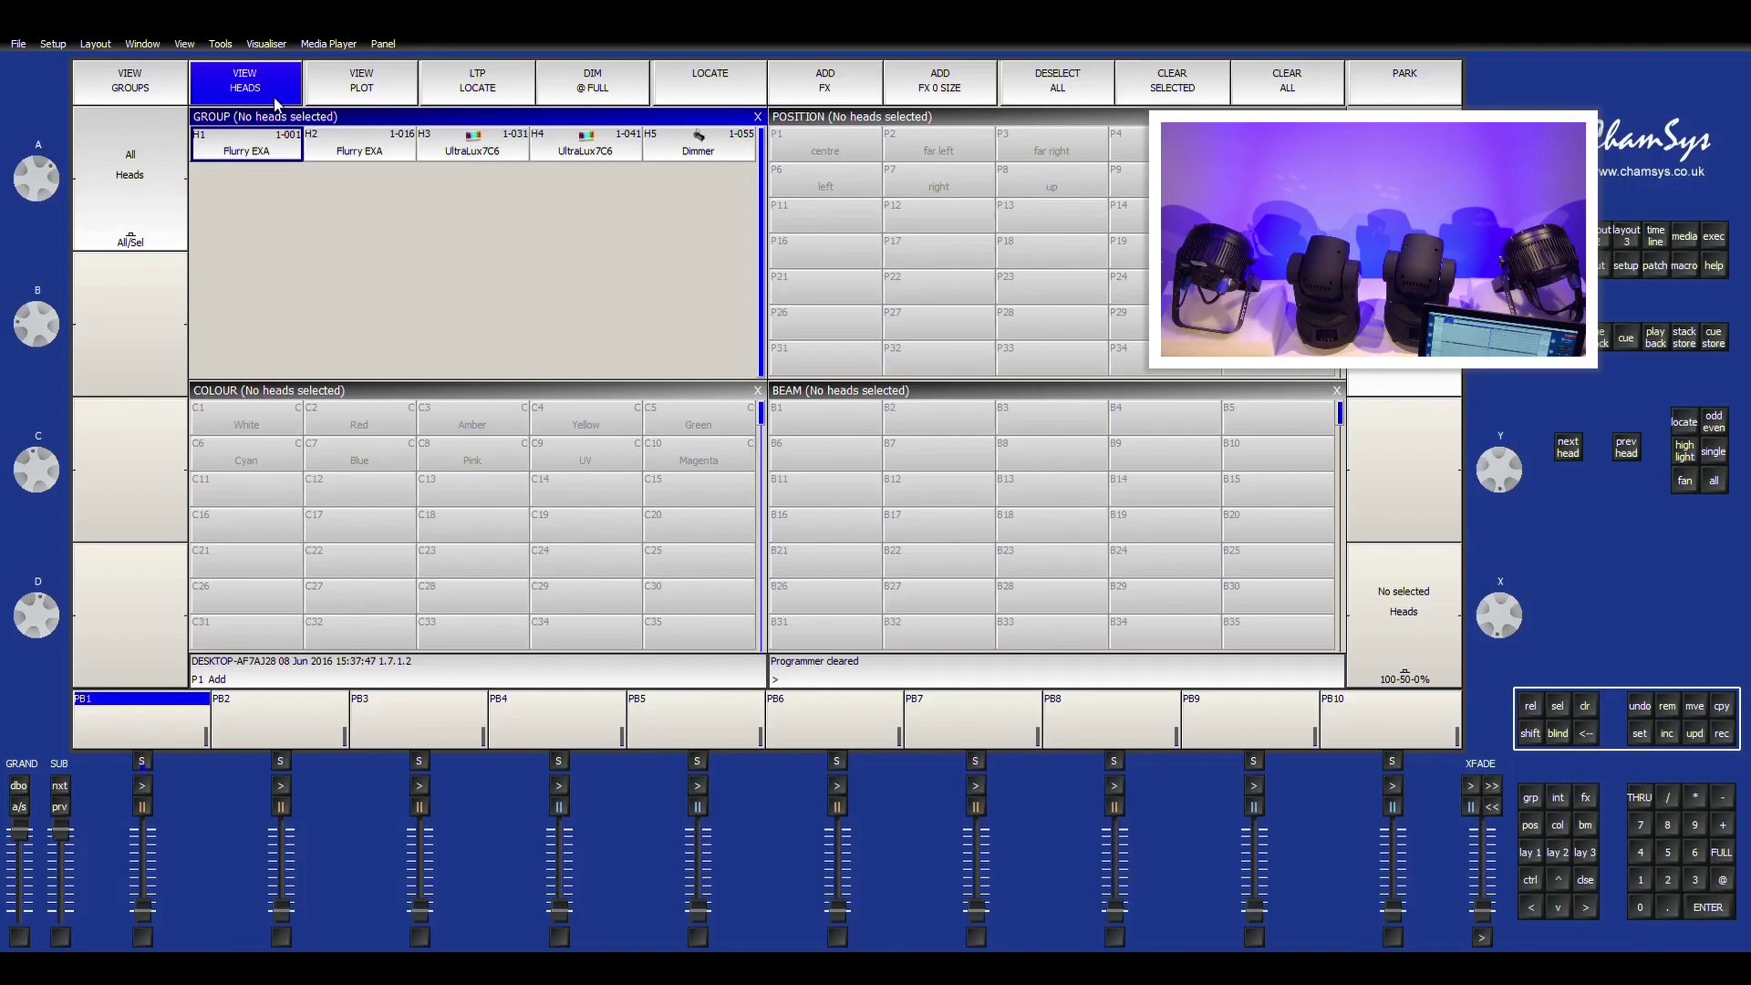
- Raise the intensity of Flurry EXA head 1 to 48% and of UltraLux7C6 head 3 to 55%
{"action": "left_click", "coordinate": [281, 152]}
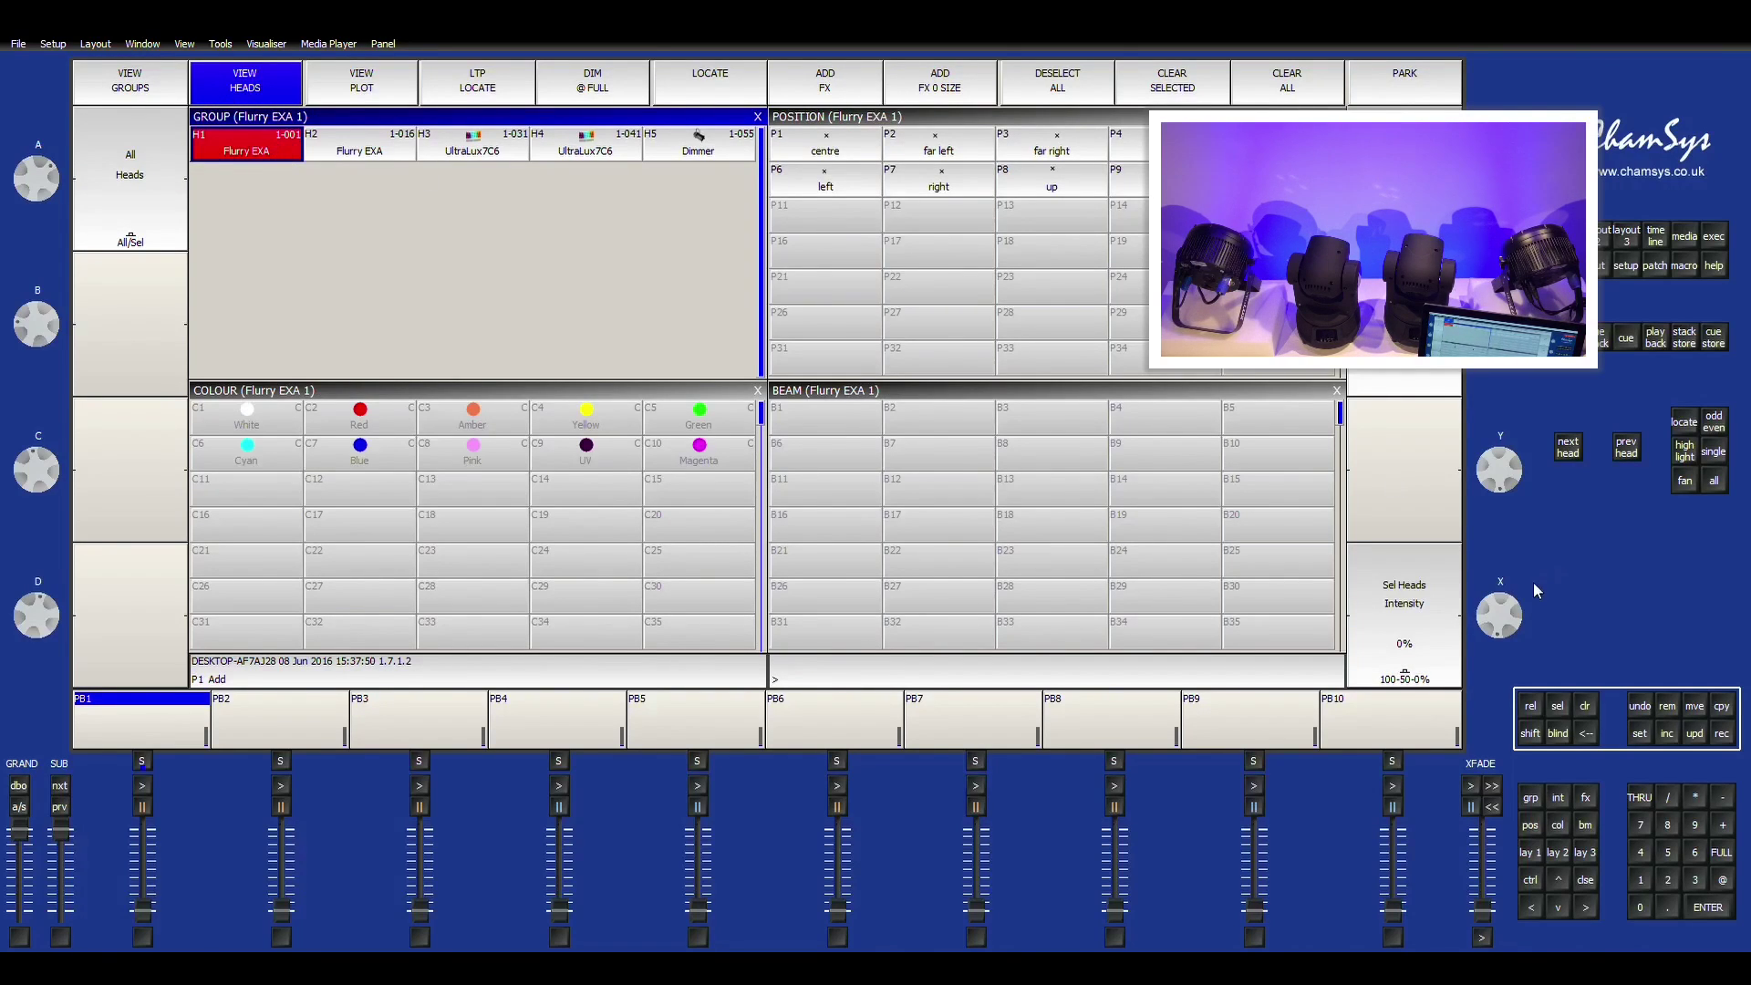
{"action": "left_click_drag", "start_coordinate": [1501, 607], "coordinate": [1523, 635]}
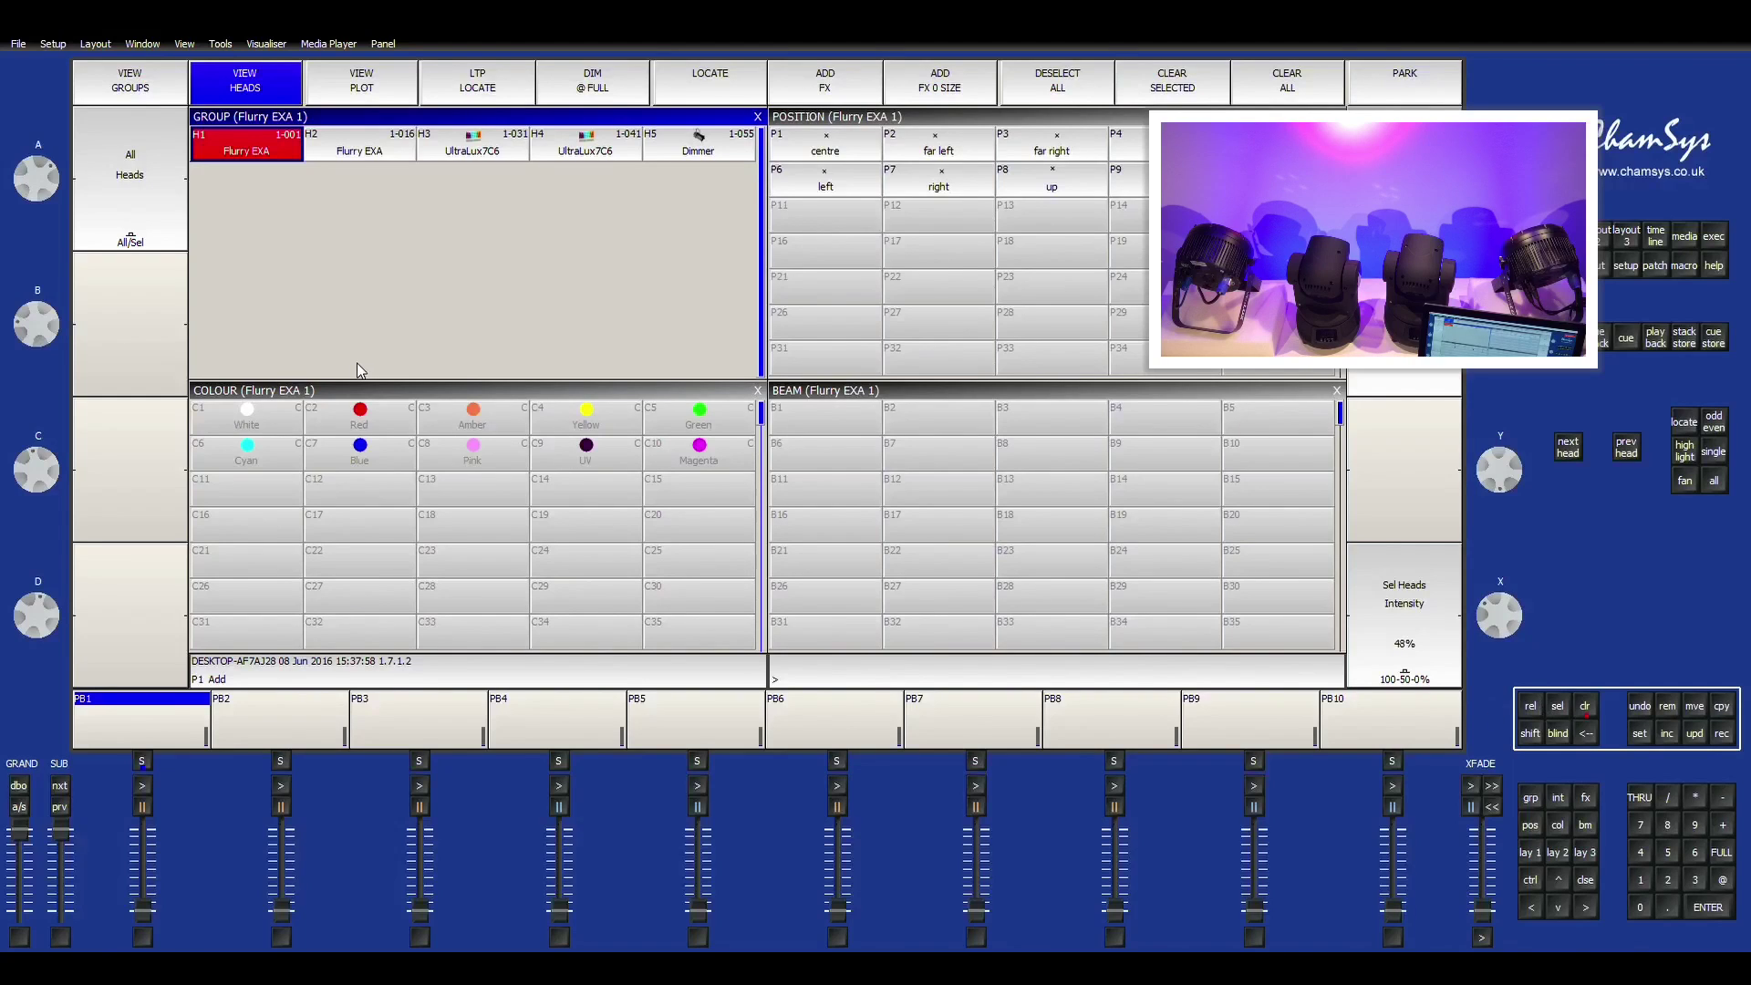
{"action": "left_click", "coordinate": [501, 146]}
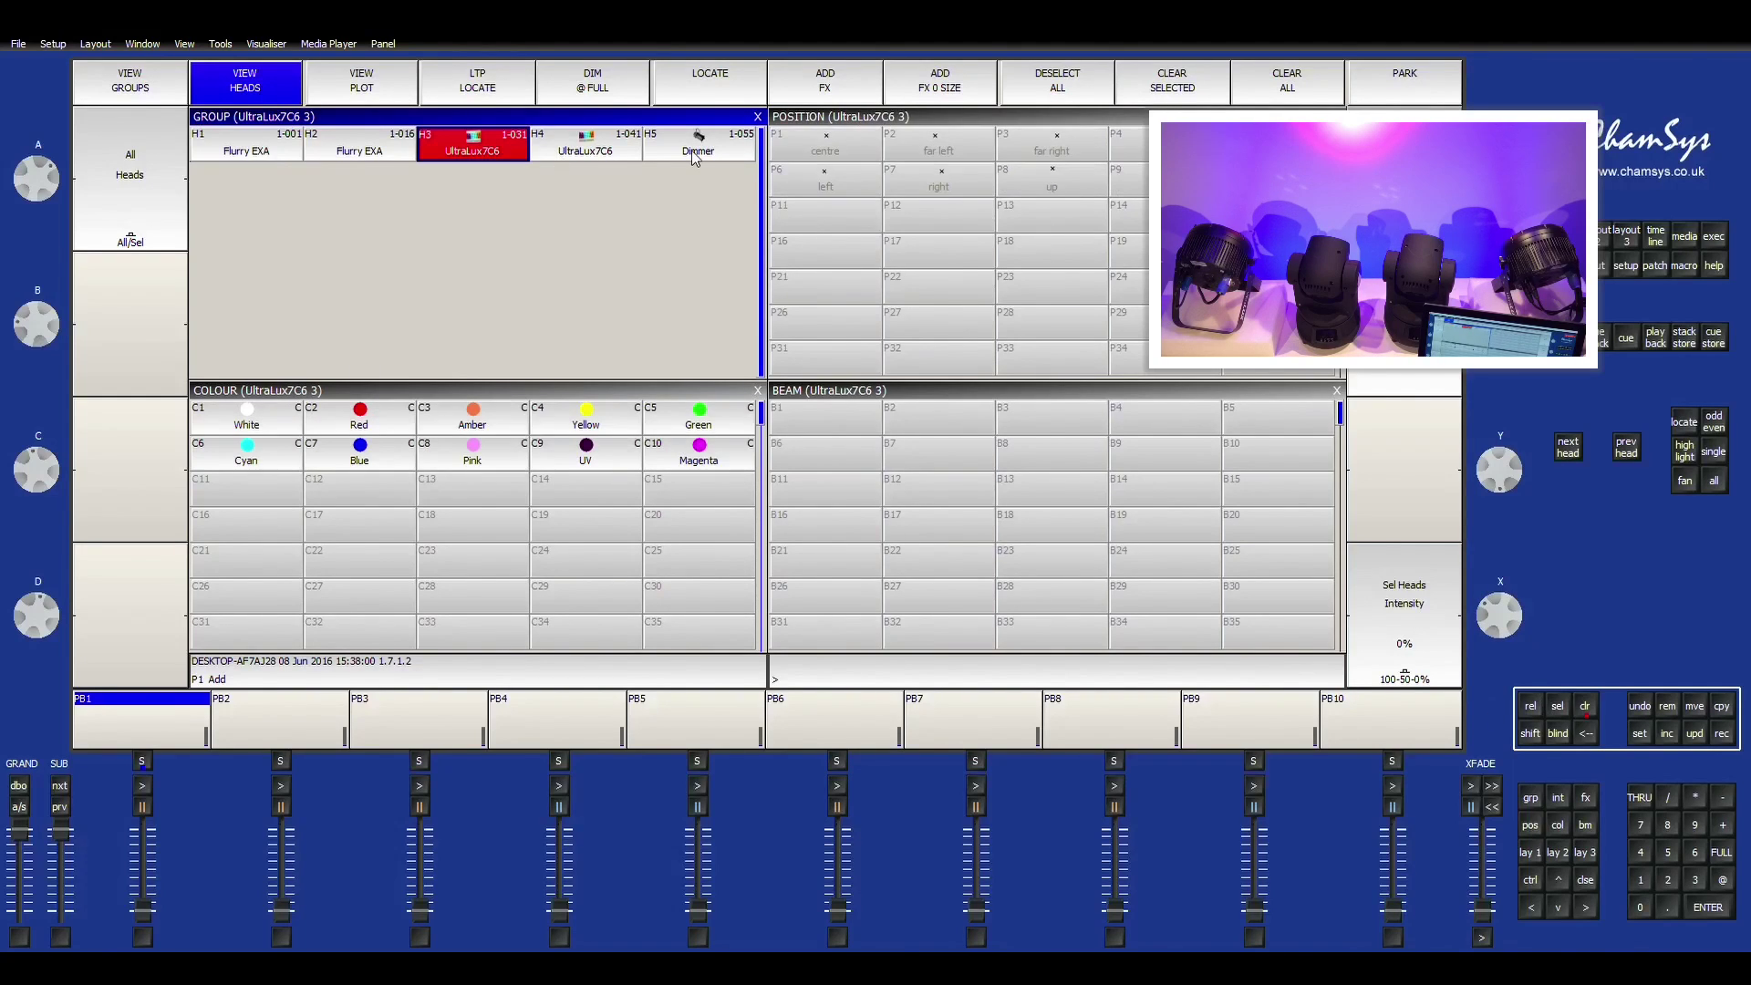
{"action": "left_click_drag", "start_coordinate": [1512, 613], "coordinate": [1512, 615]}
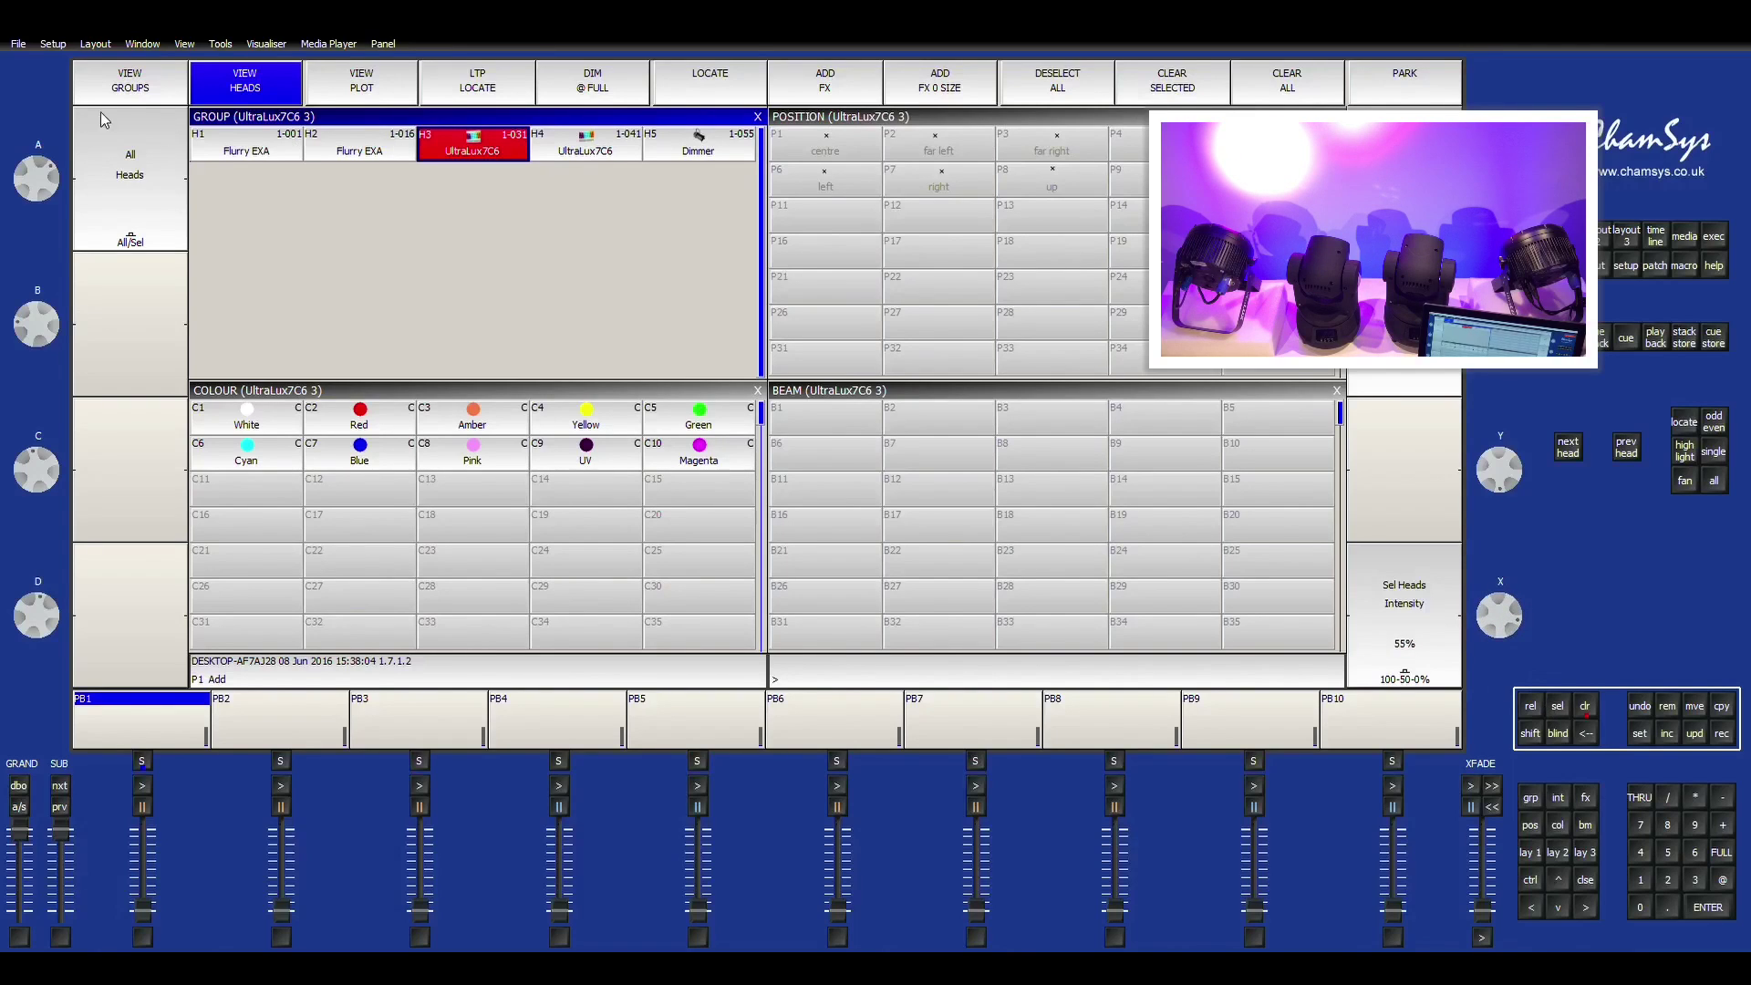
- Set the intensity of the whole UltraLux7C6 group to 29% and the whole Flurry EXA group to 25%
{"action": "left_click", "coordinate": [155, 95]}
{"action": "left_click", "coordinate": [343, 151]}
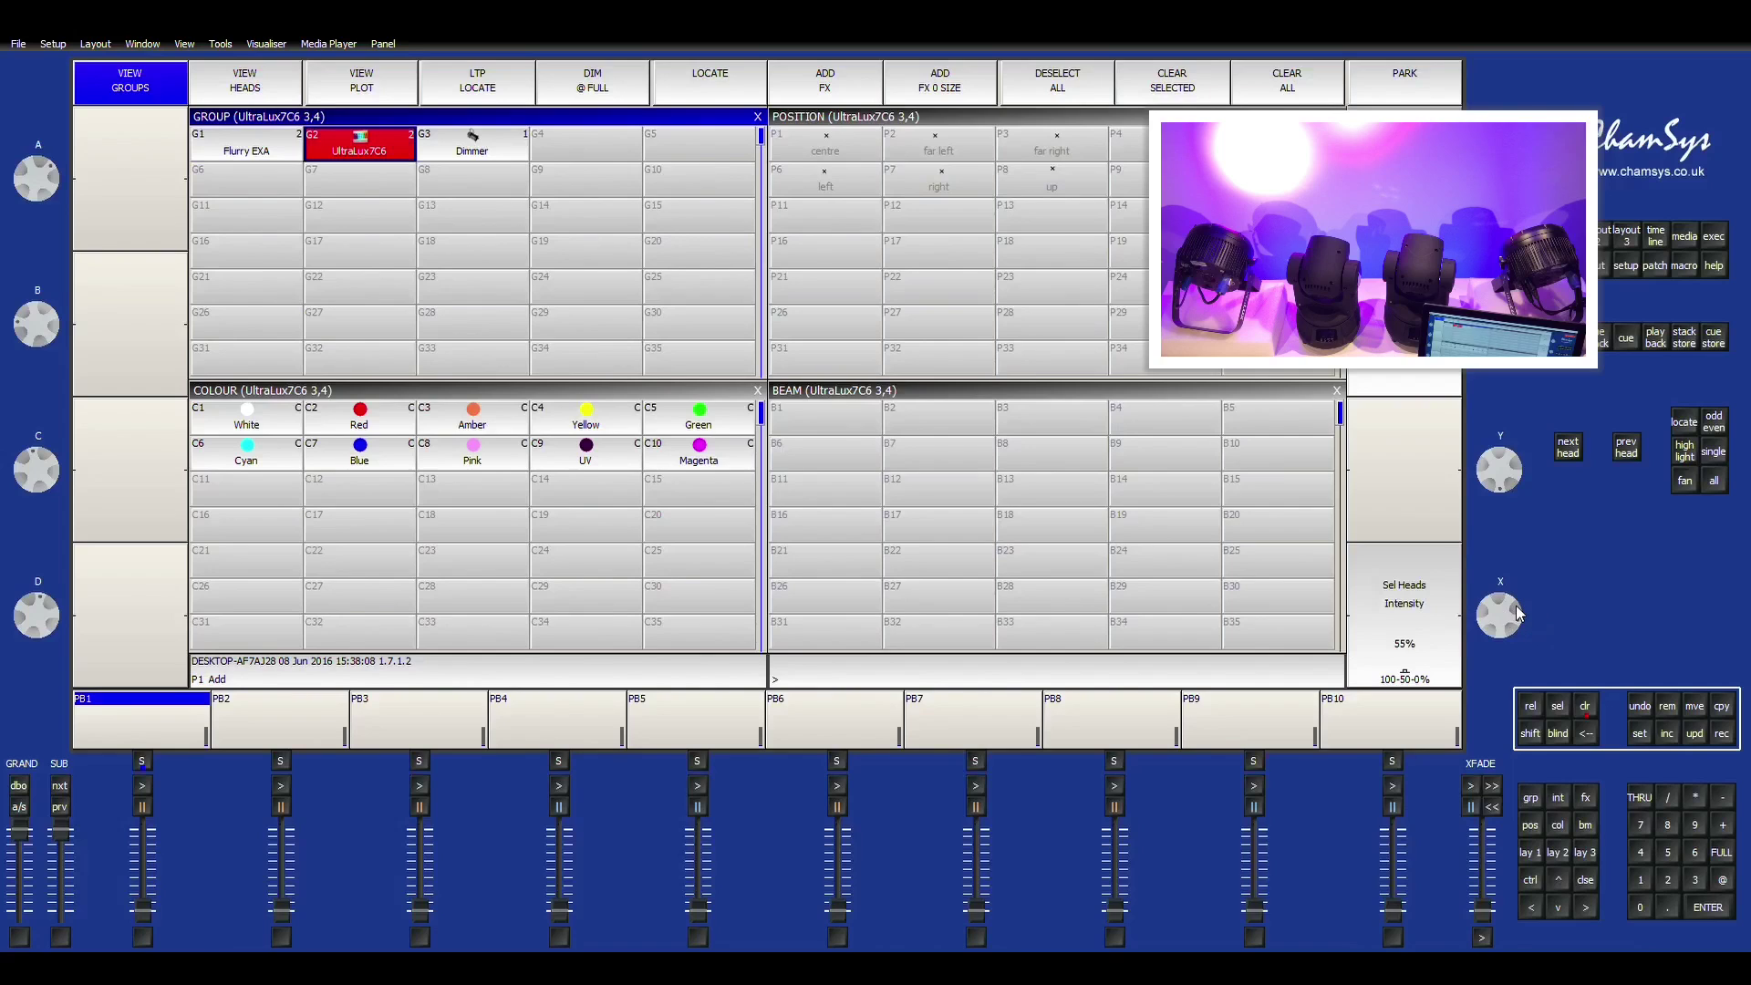
{"action": "mouse_move", "coordinate": [1517, 618]}
{"action": "left_mouse_down"}
{"action": "mouse_move", "coordinate": [1514, 639]}
{"action": "mouse_move", "coordinate": [1504, 606]}
{"action": "left_mouse_up"}
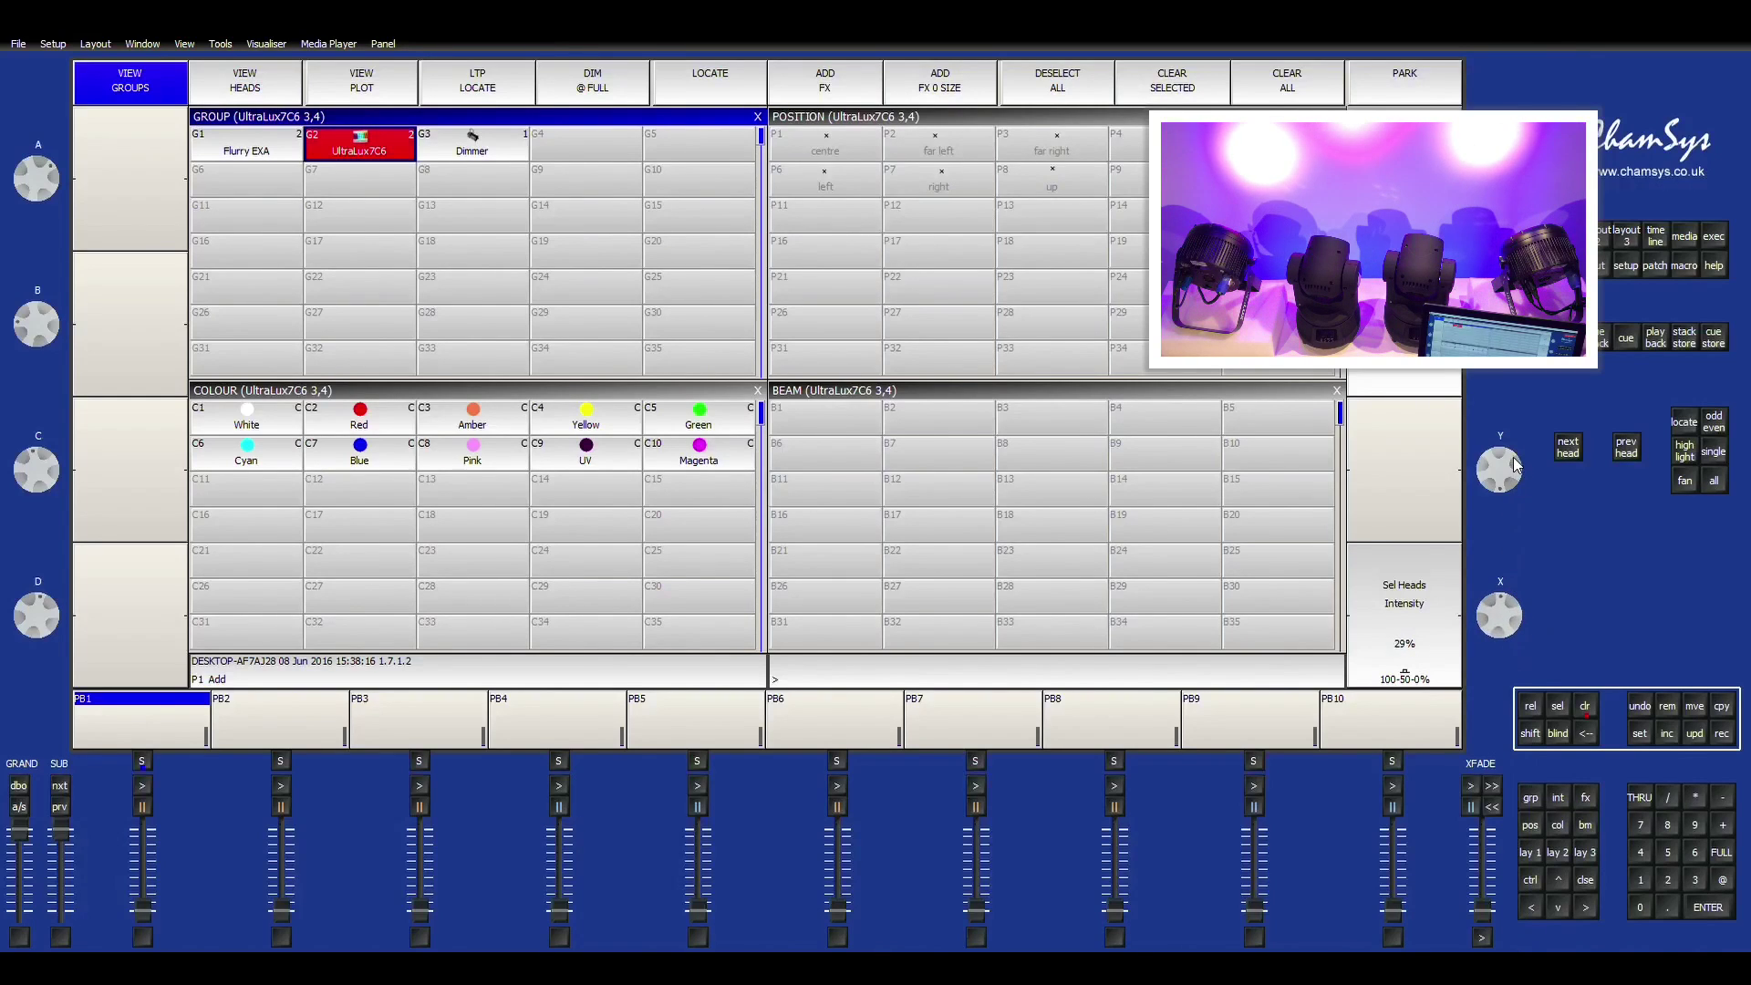
{"action": "left_click", "coordinate": [267, 146]}
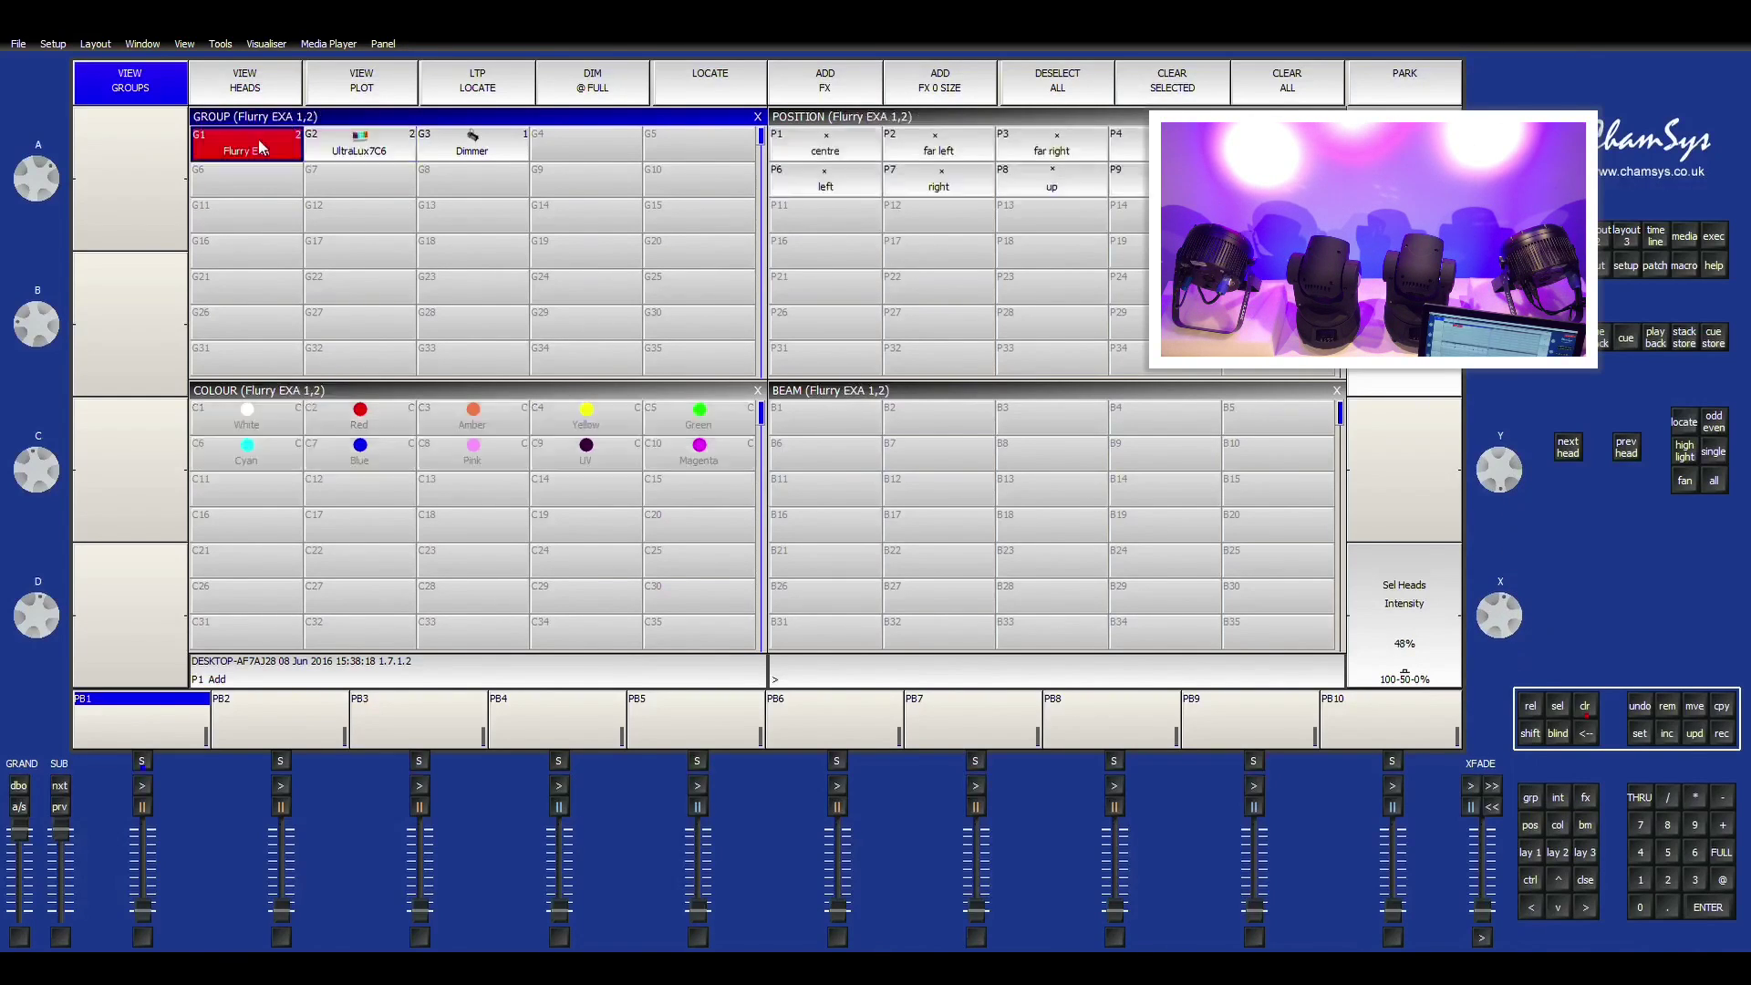
{"action": "left_click_drag", "start_coordinate": [1516, 632], "coordinate": [1536, 565]}
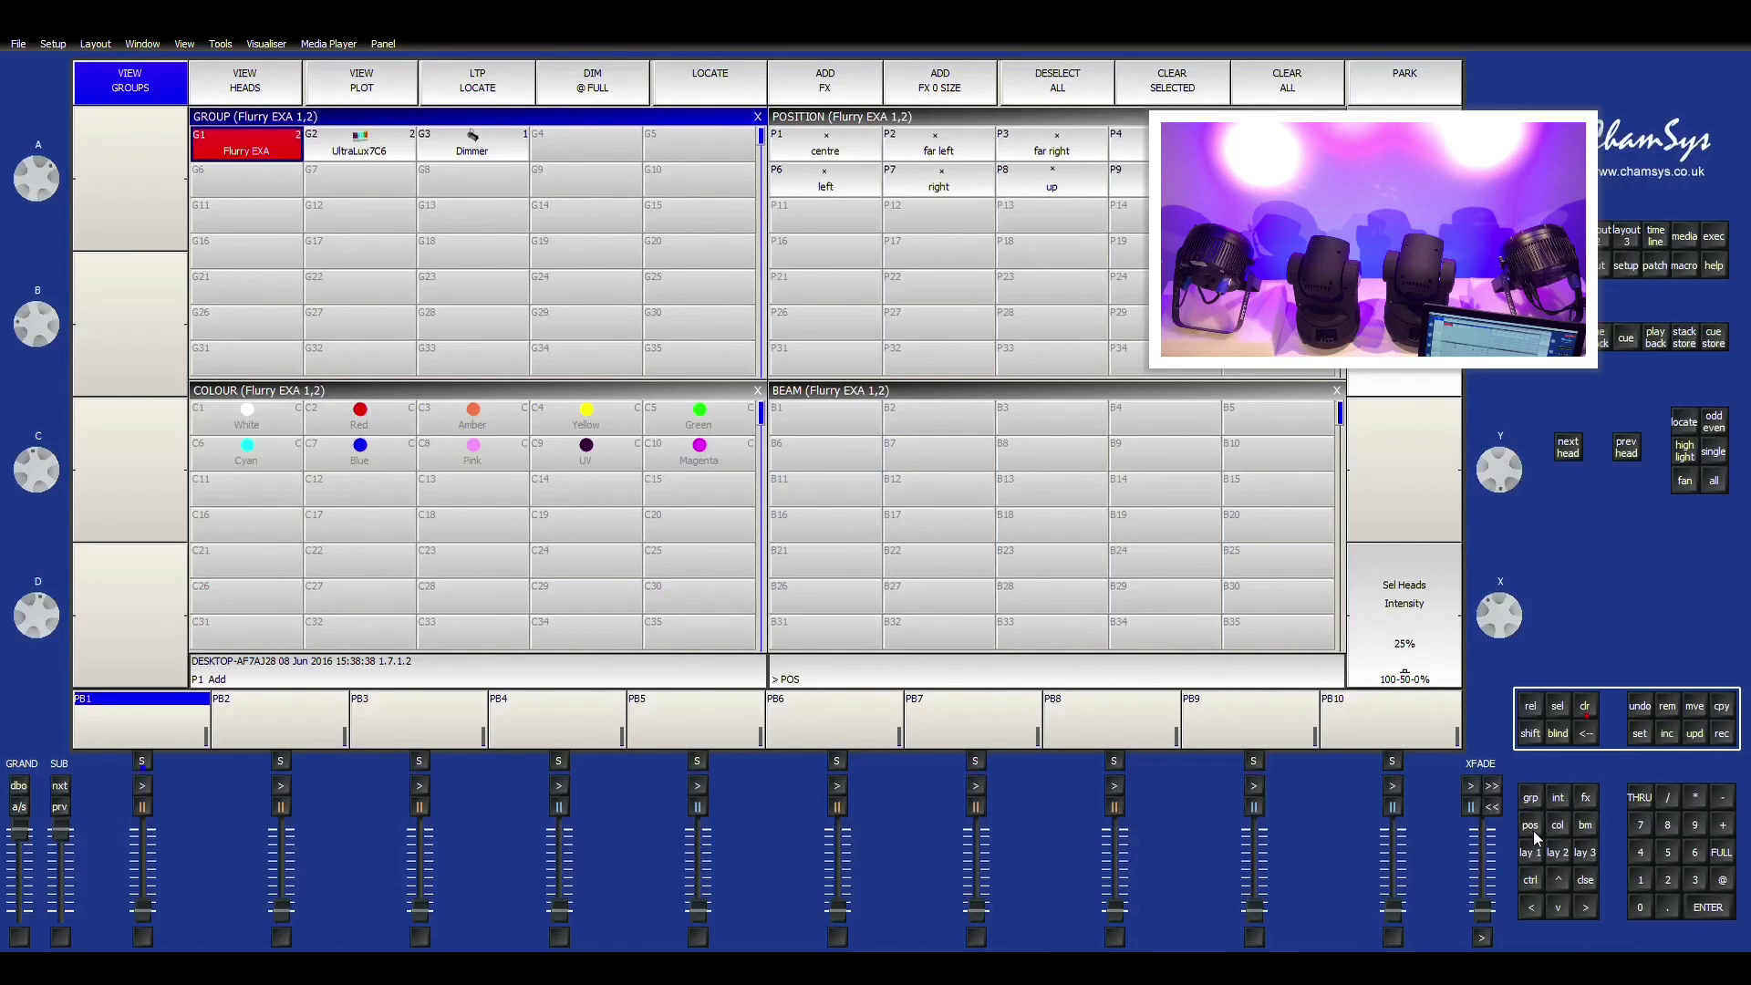
- Aim Flurry EXA head 2 on its own with tilt about 33 and pan about 92
{"action": "left_click", "coordinate": [1530, 825]}
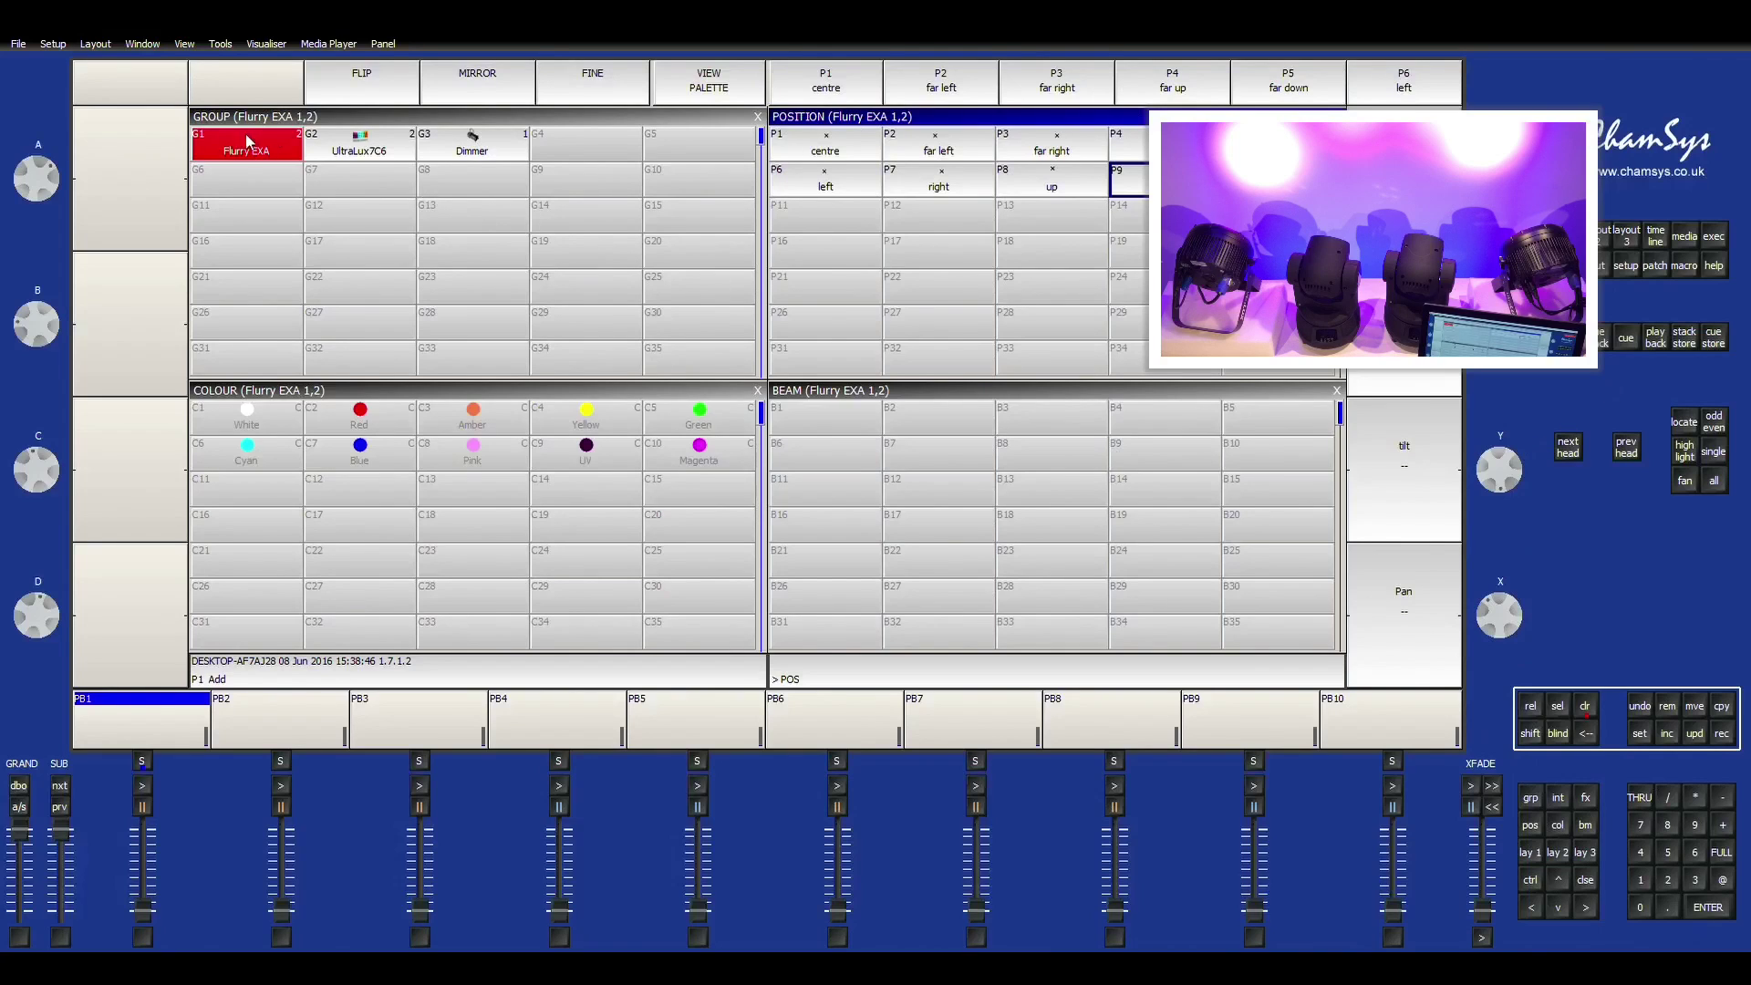
{"action": "left_click", "coordinate": [1537, 853]}
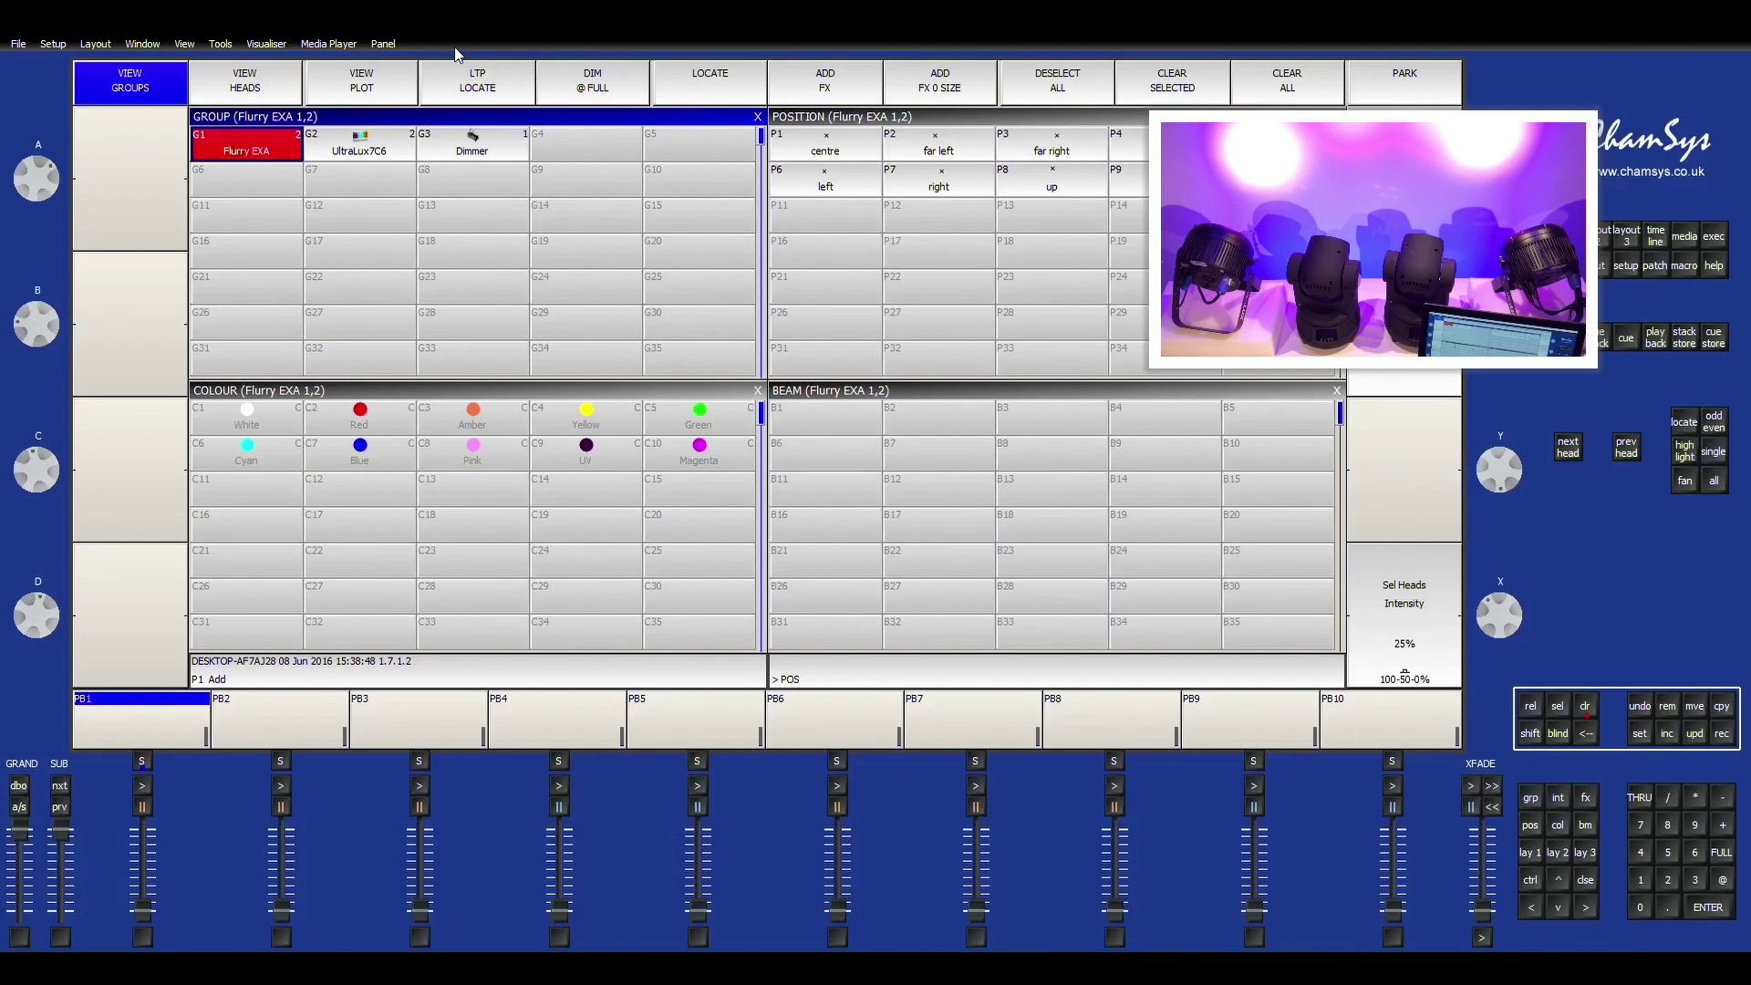
{"action": "left_click", "coordinate": [279, 81]}
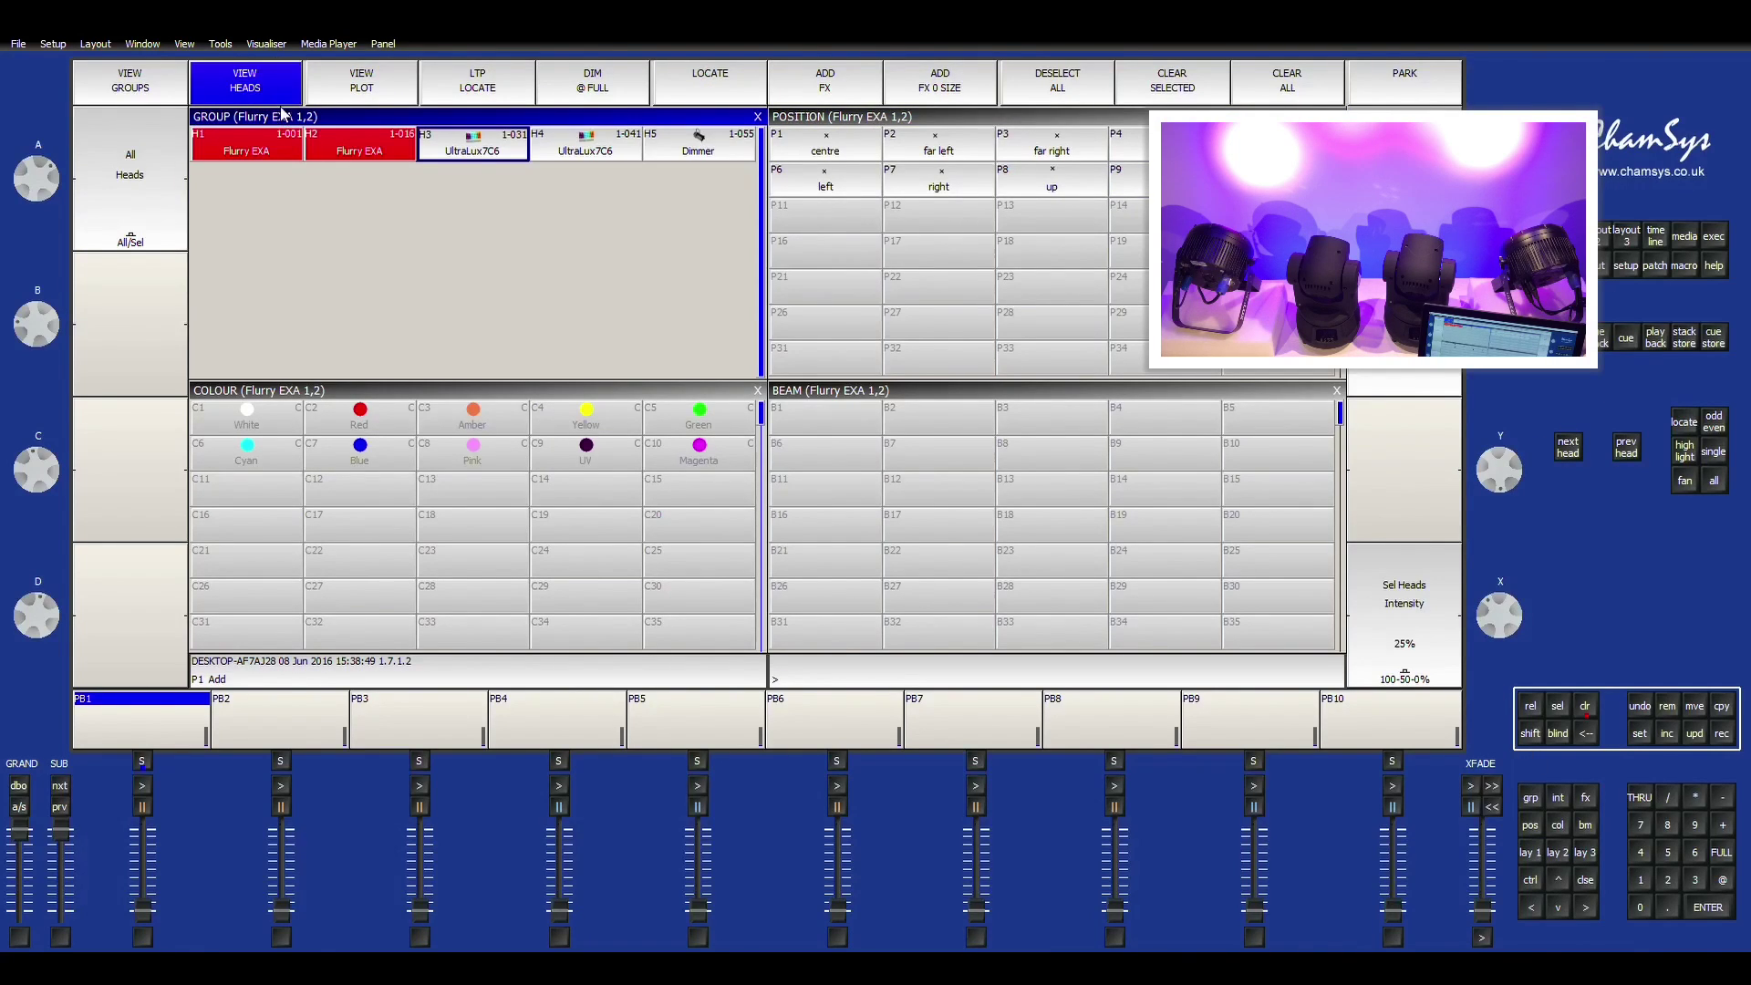
{"action": "left_click", "coordinate": [348, 161]}
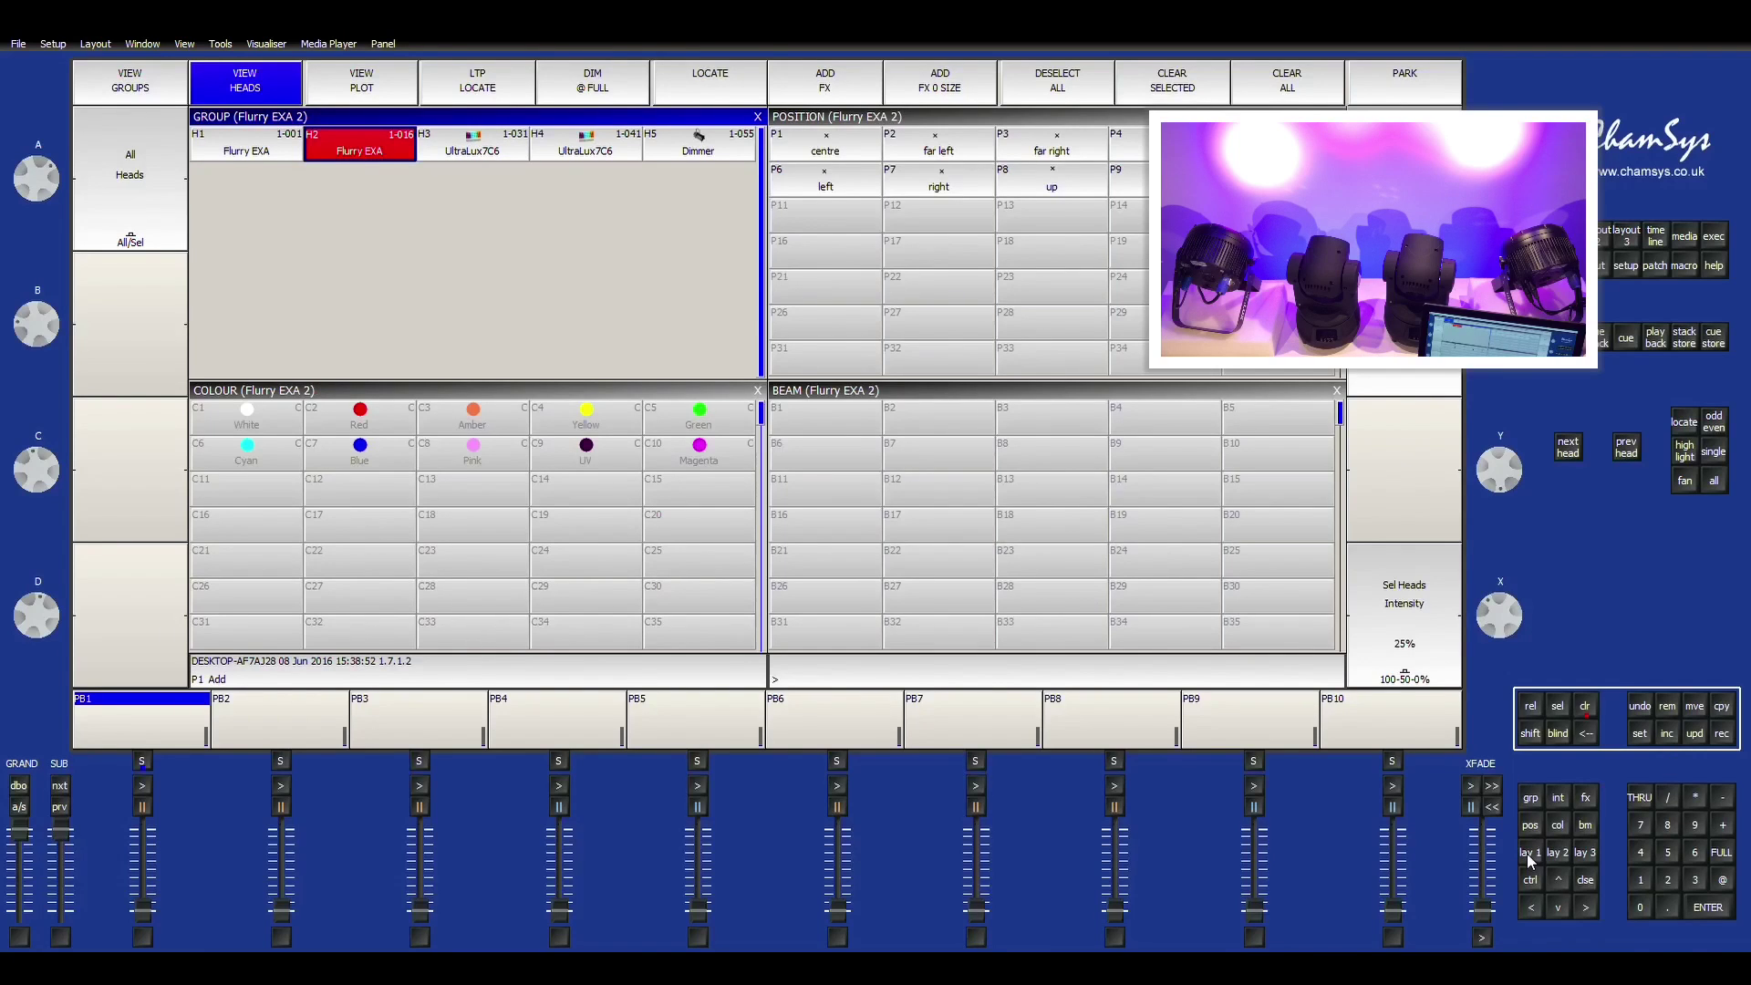
{"action": "left_click", "coordinate": [1532, 824]}
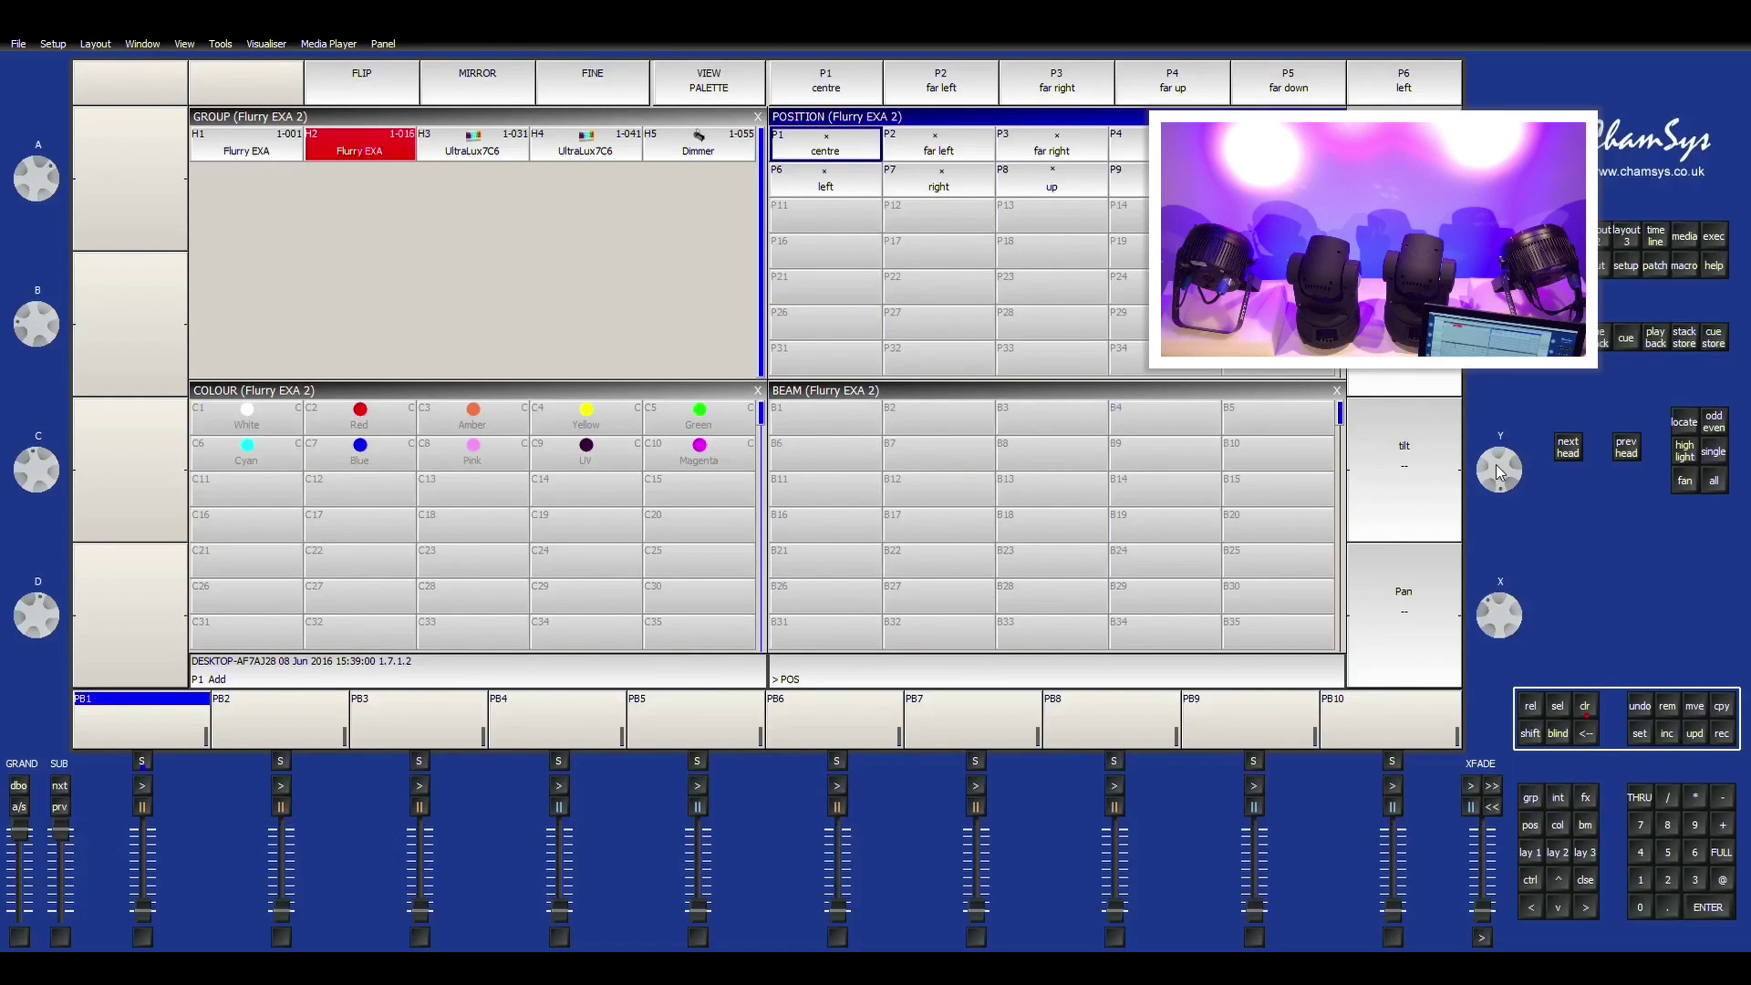
{"action": "left_click_drag", "start_coordinate": [1504, 465], "coordinate": [1529, 597]}
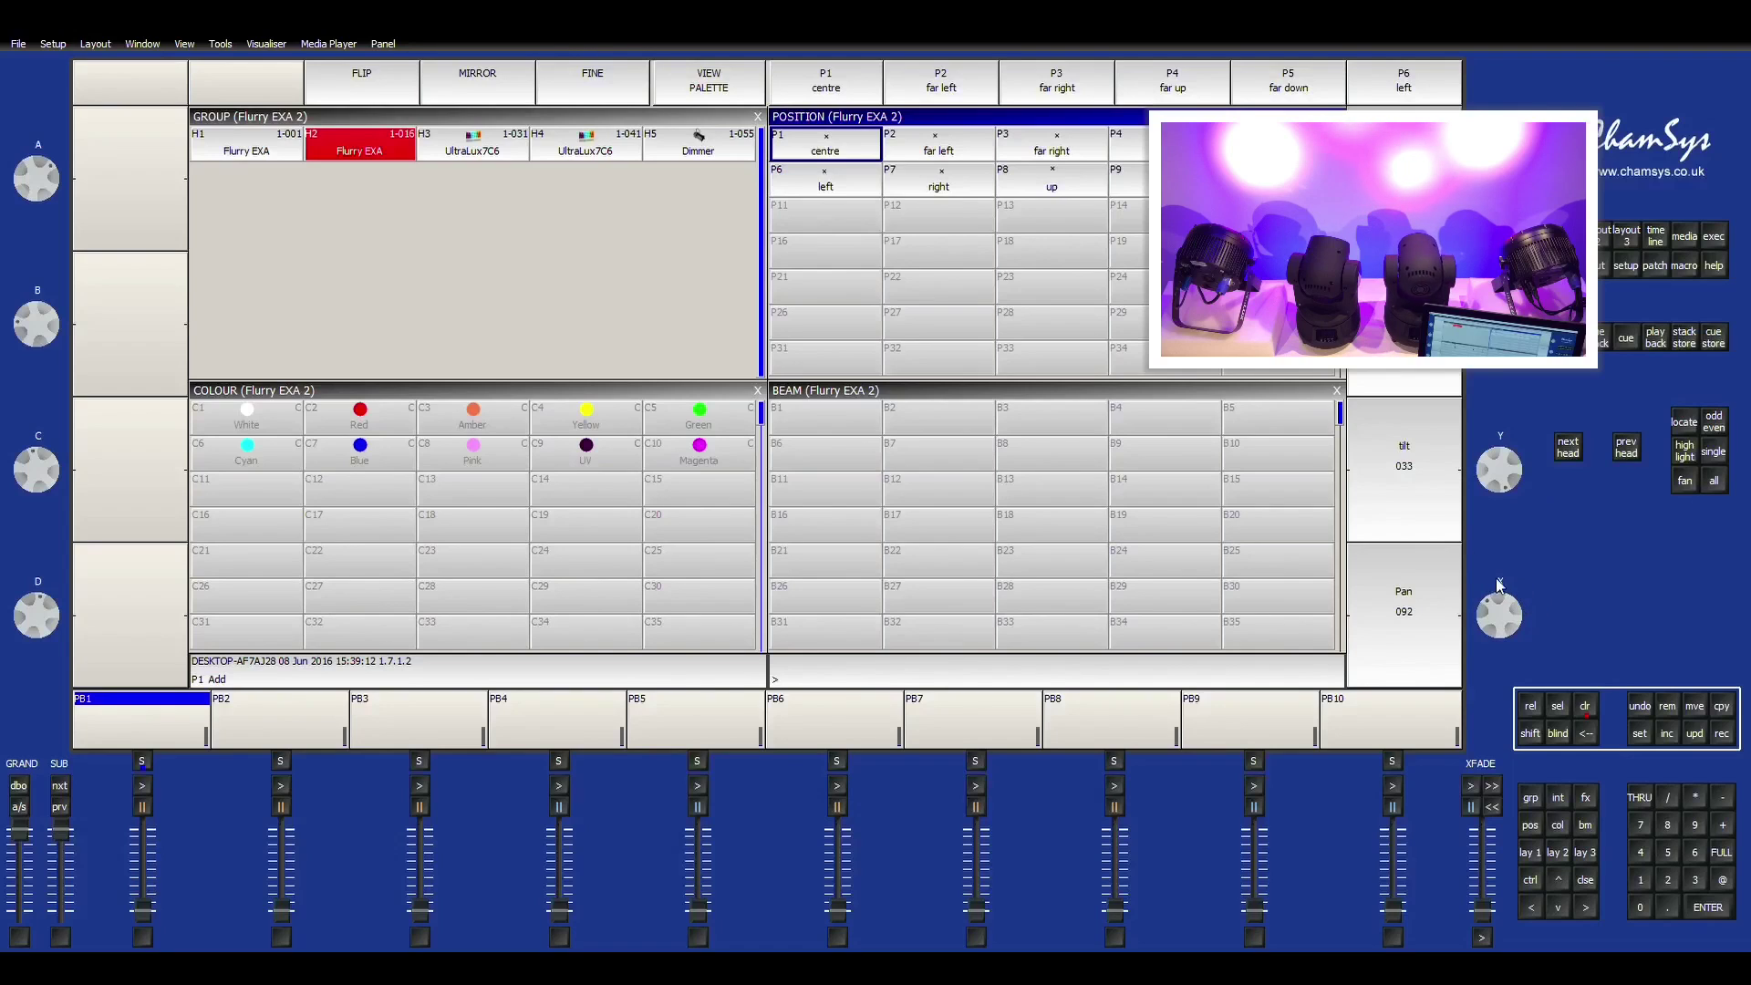
- Aim Flurry EXA head 1 with tilt 36 and pan 91
{"action": "left_click", "coordinate": [261, 149]}
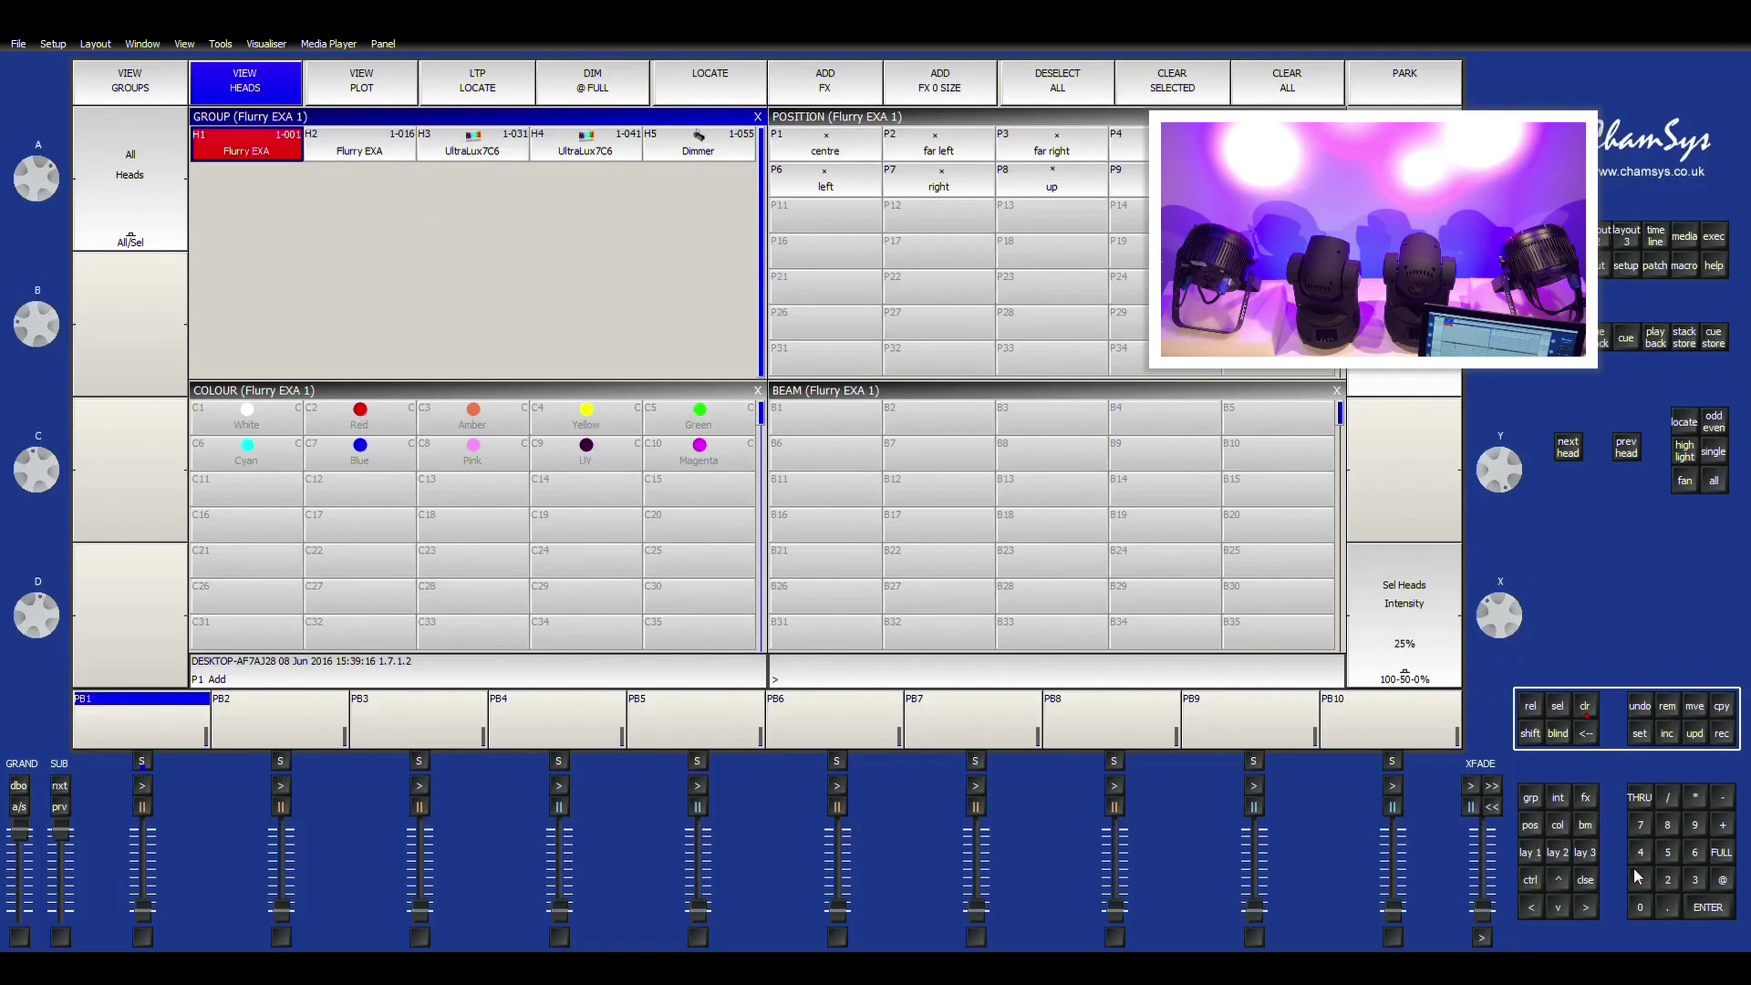
{"action": "left_click", "coordinate": [1530, 826]}
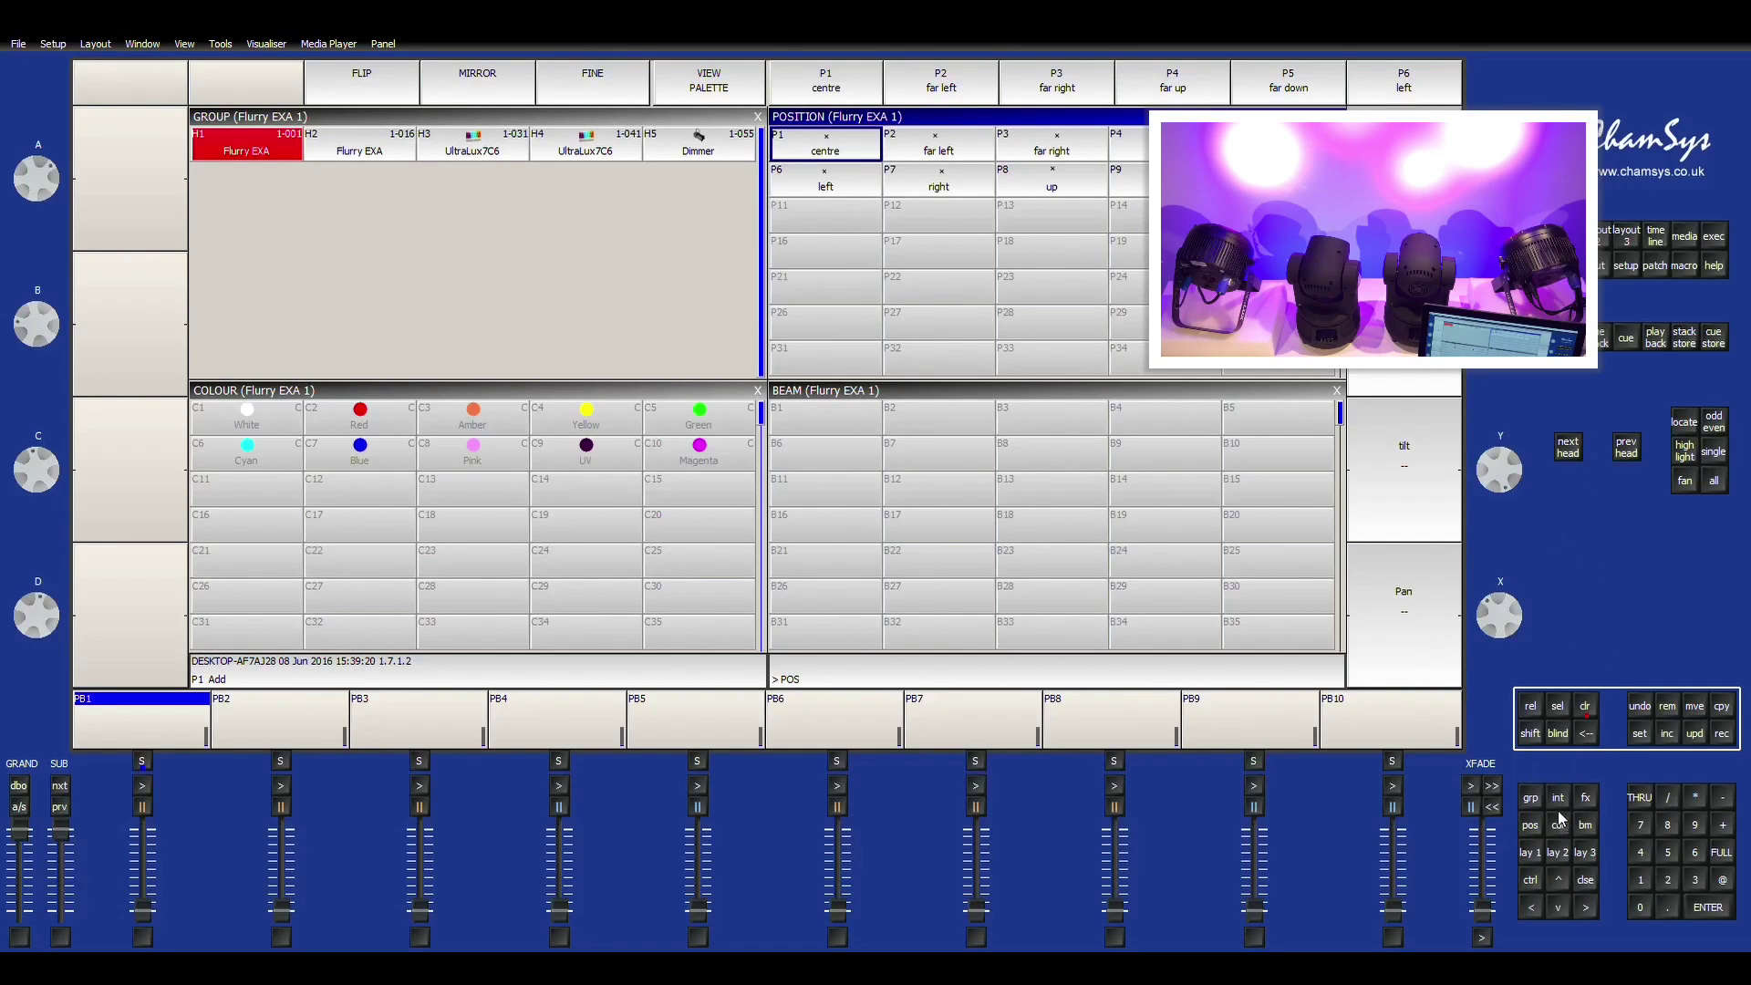
{"action": "left_click_drag", "start_coordinate": [1500, 480], "coordinate": [1505, 455]}
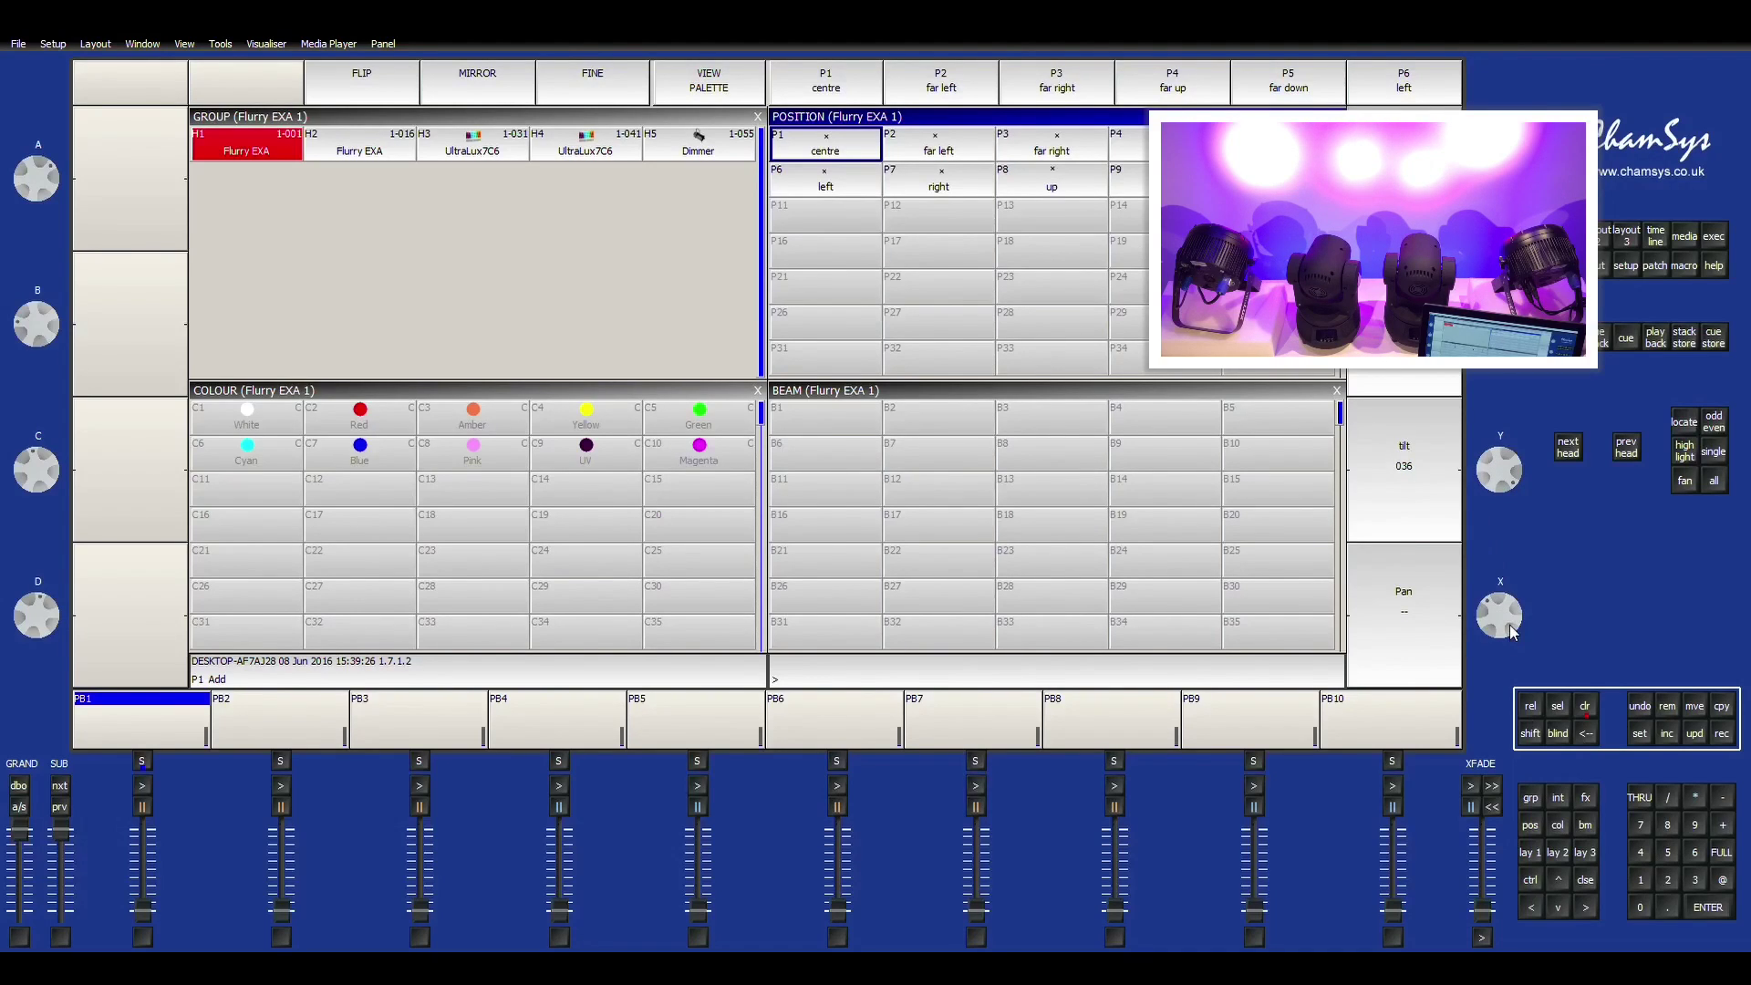
{"action": "left_click_drag", "start_coordinate": [1511, 632], "coordinate": [1530, 611]}
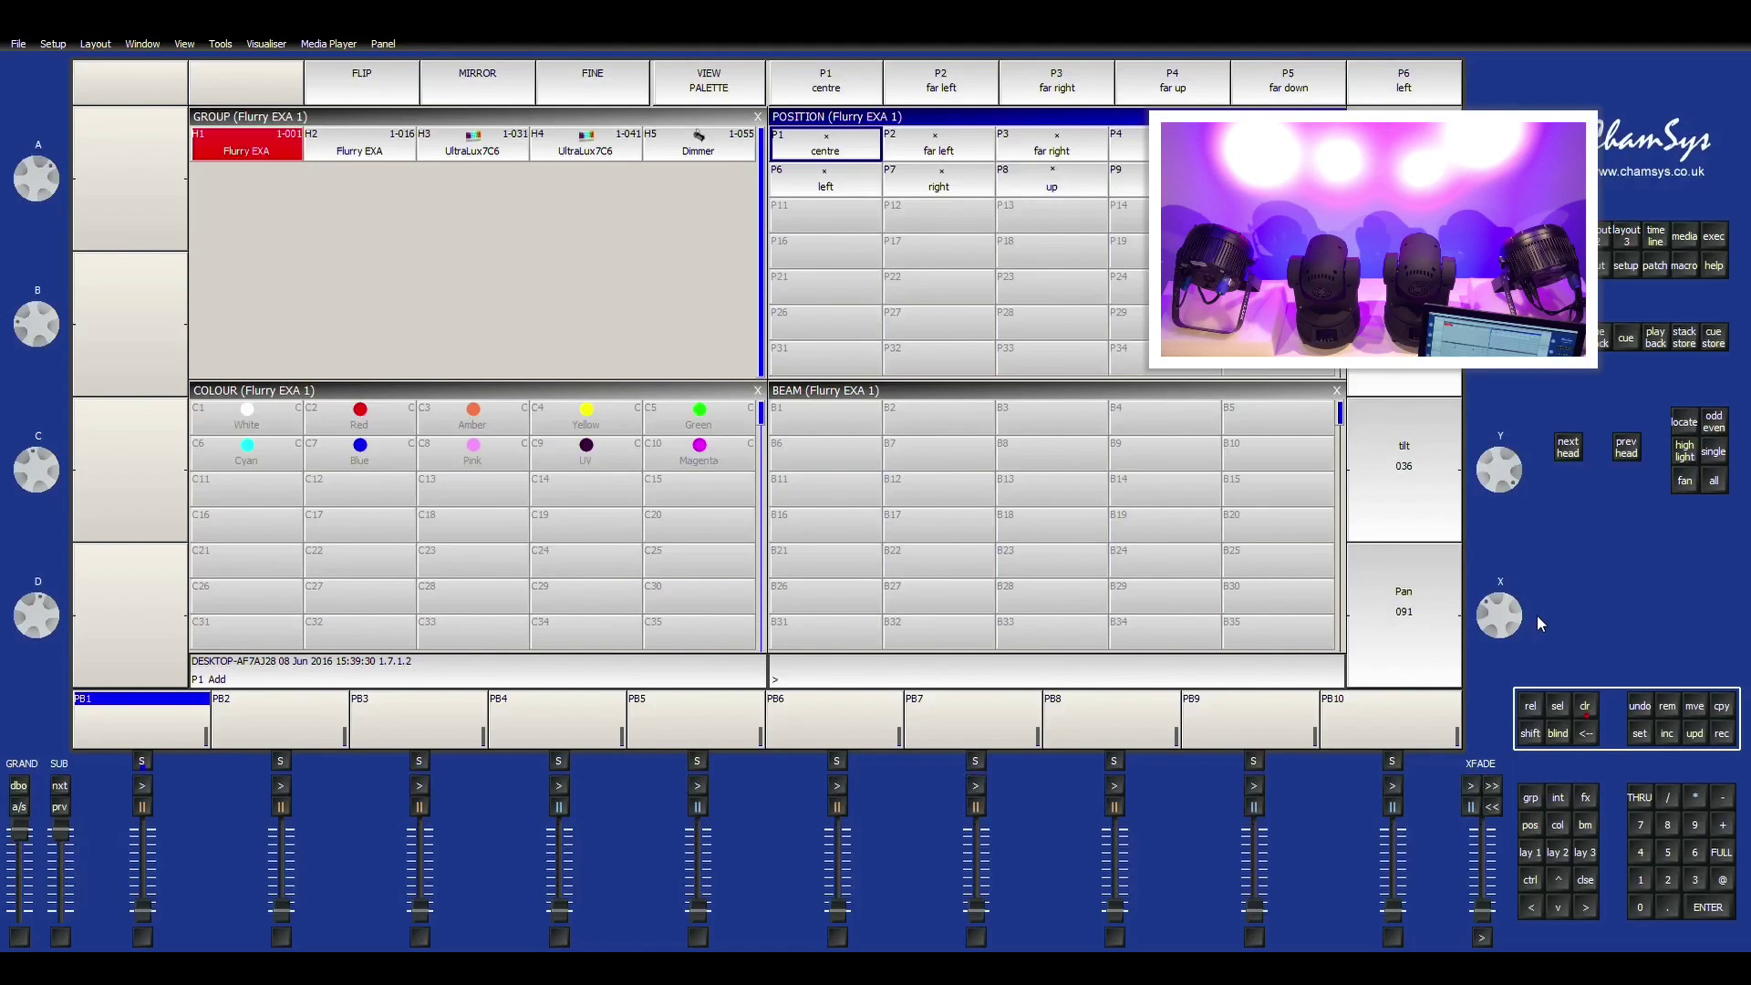
- Set the strobe beam attribute of Flurry EXA head 1 to 148
{"action": "left_click", "coordinate": [1540, 822]}
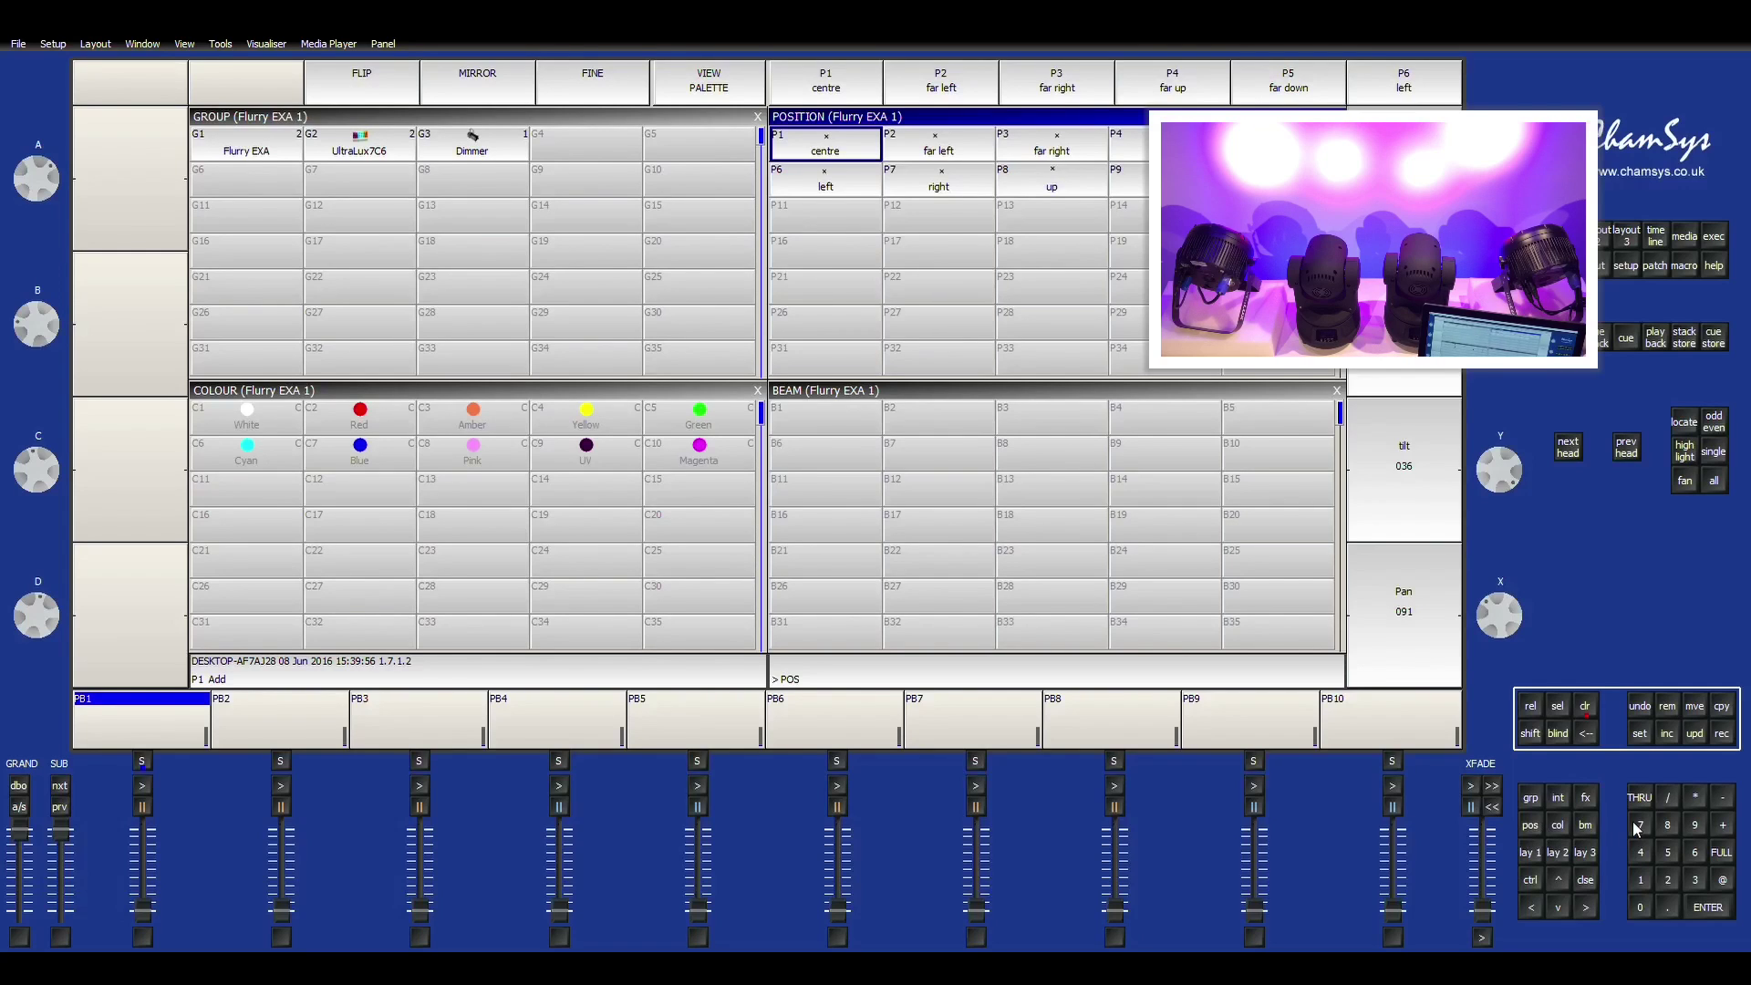
{"action": "left_click", "coordinate": [1585, 826]}
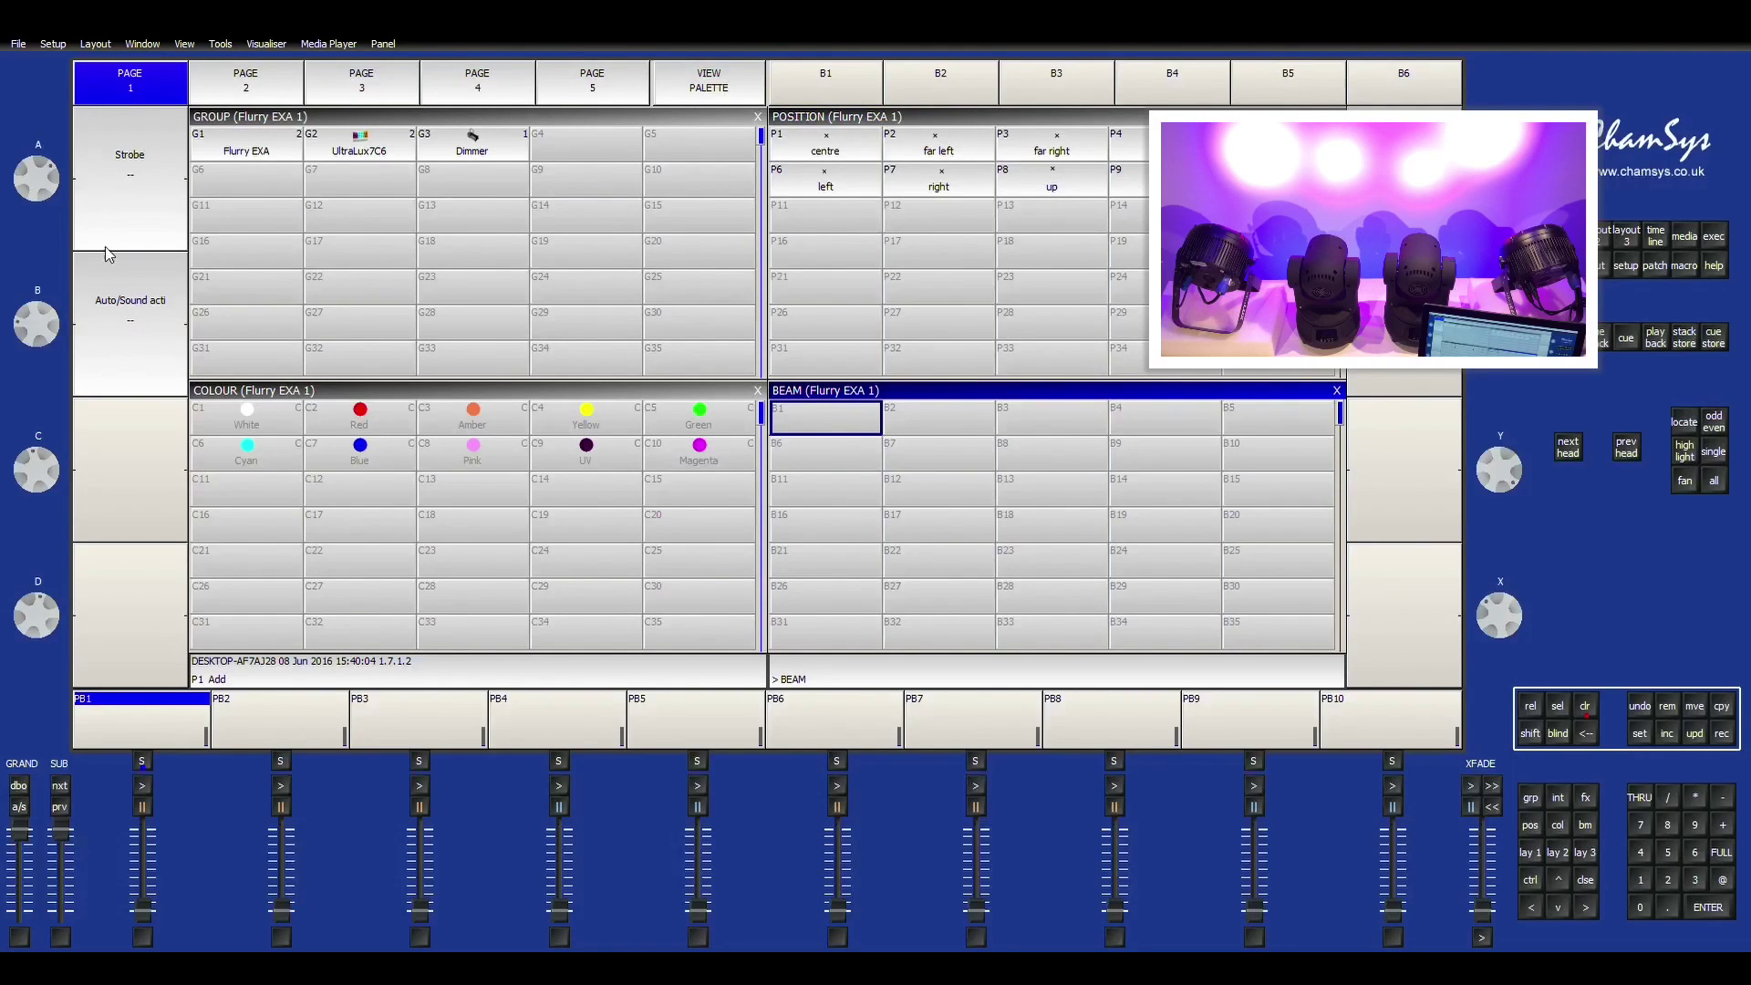
{"action": "left_click_drag", "start_coordinate": [50, 178], "coordinate": [54, 273]}
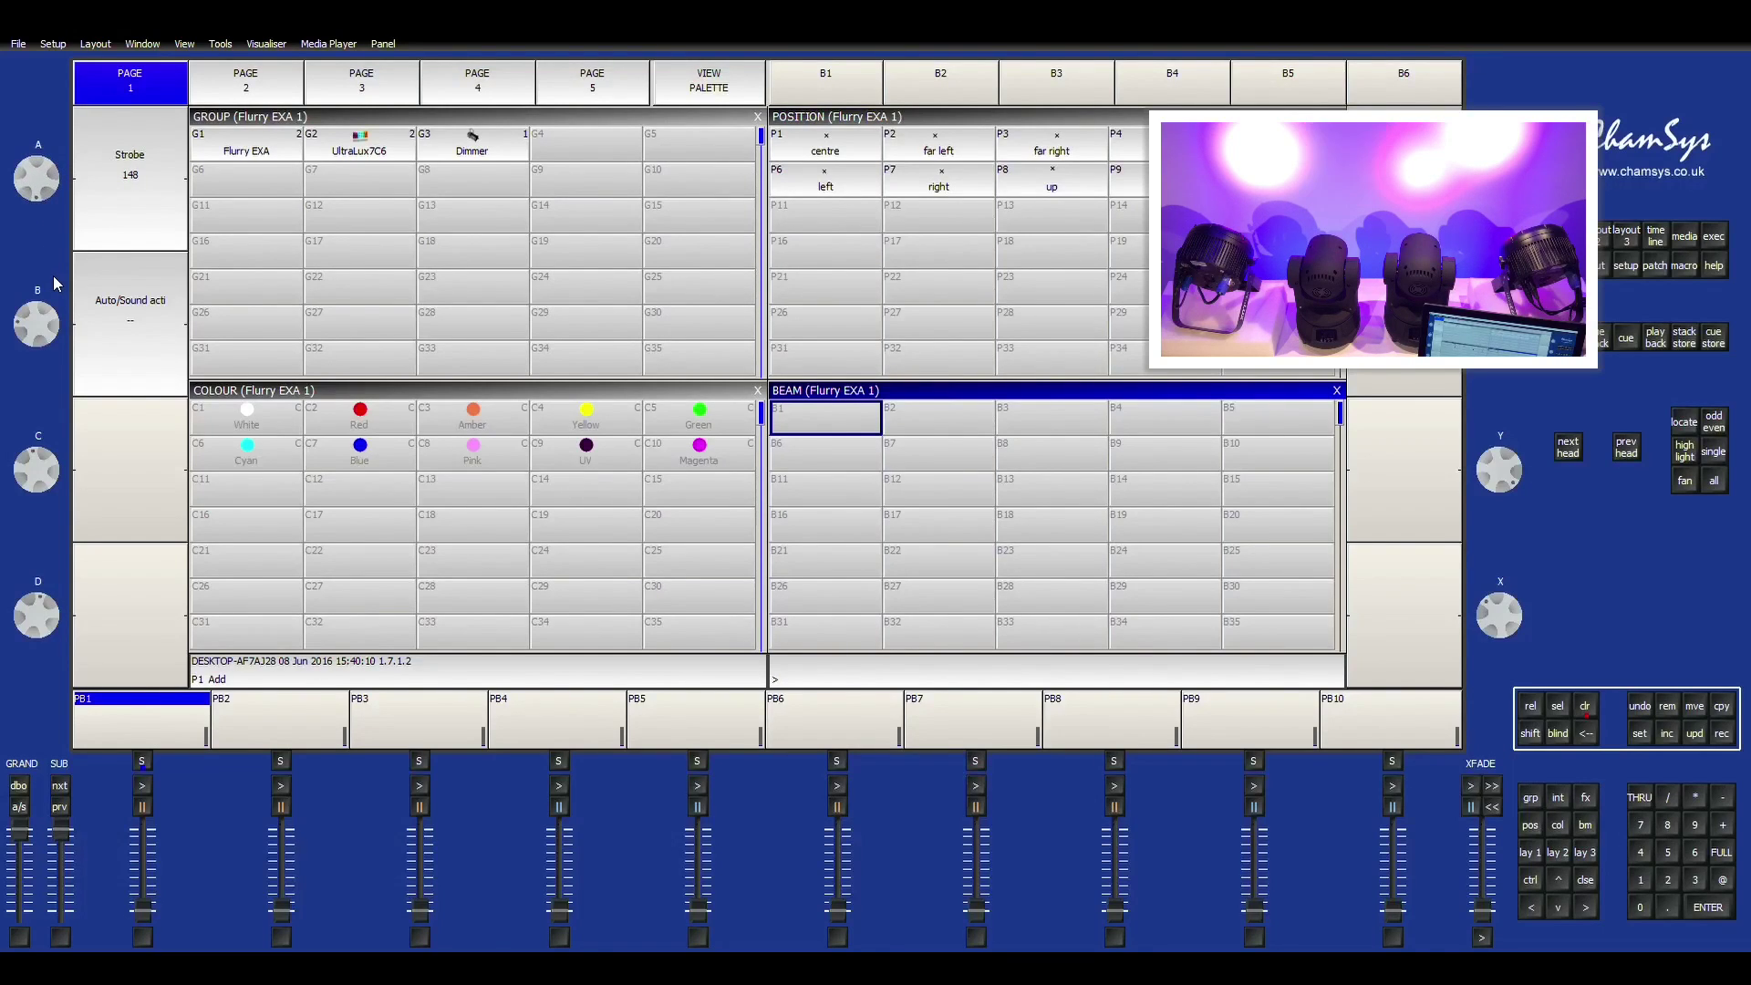